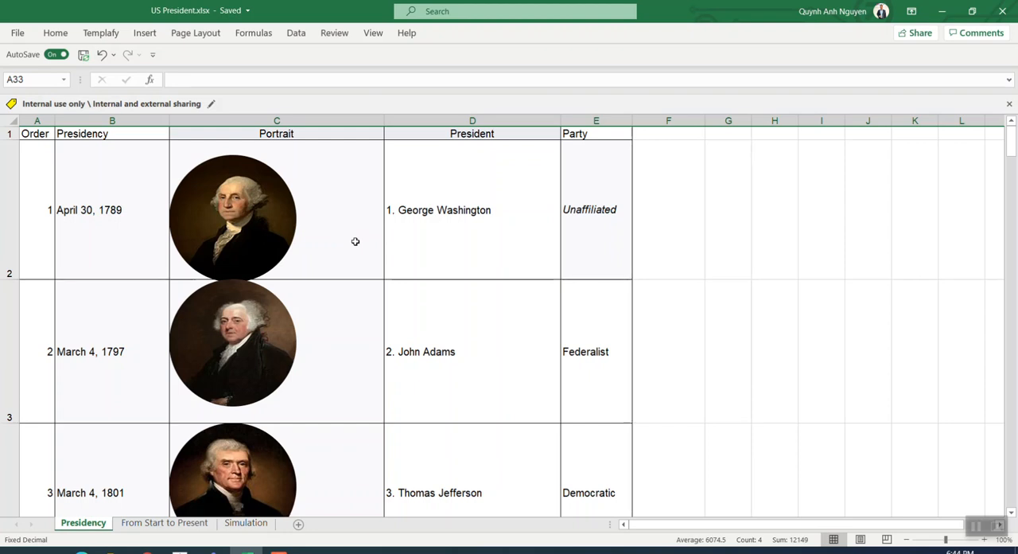
Crop the first three presidents' portraits together to the Flowchart: Connector shape
left_click(275, 230)
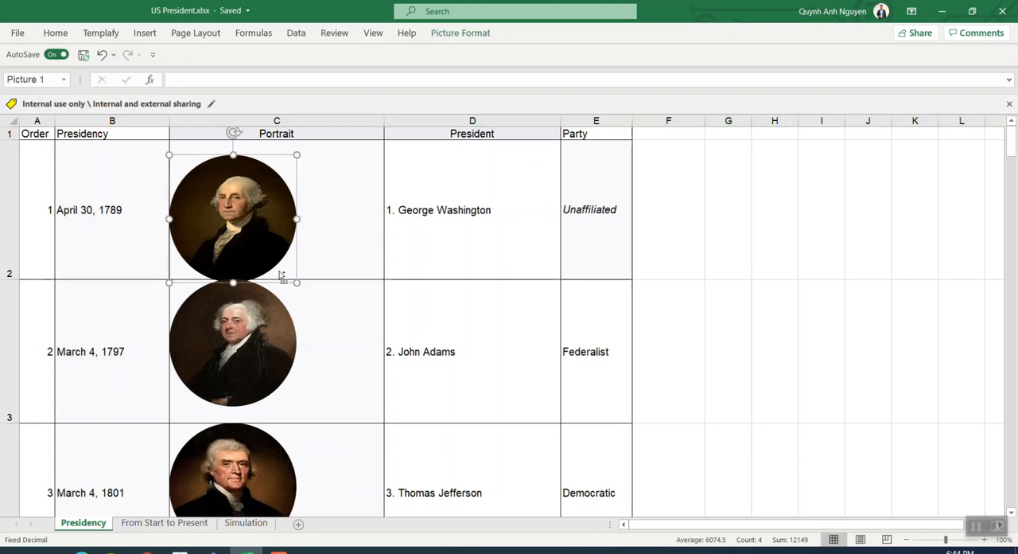
left_click(263, 335, "ctrl")
left_click(249, 462, "ctrl")
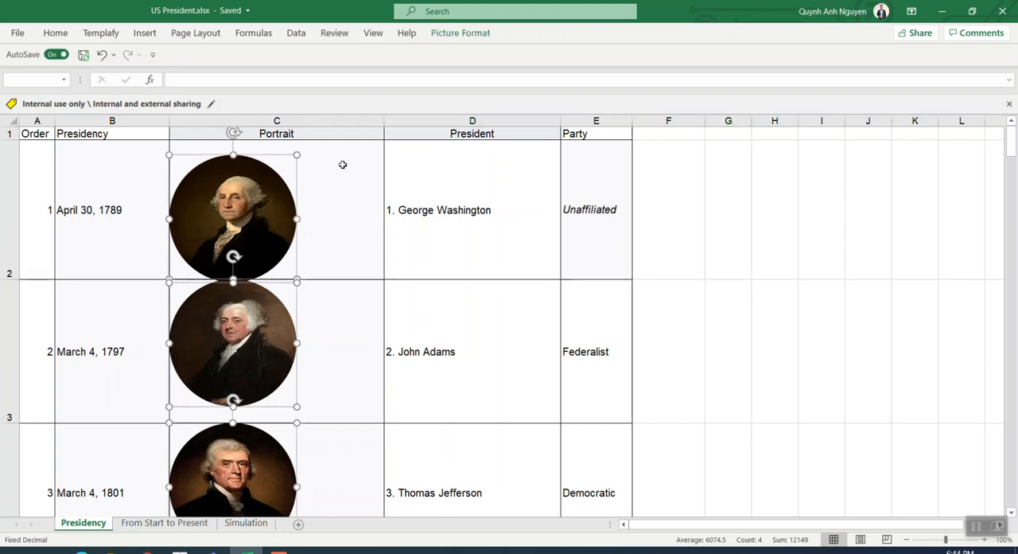
left_click(459, 34)
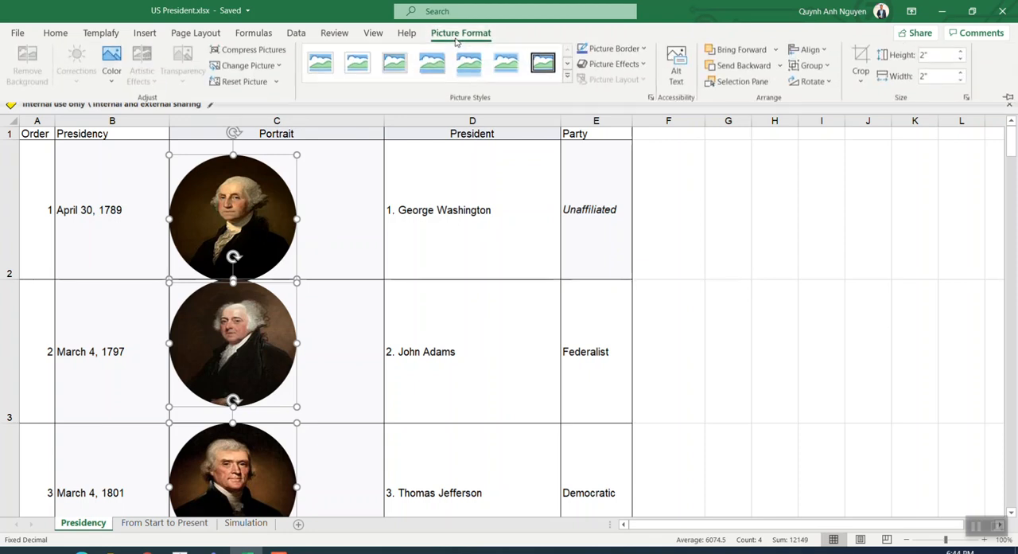
left_click(861, 79)
mouse_move(864, 127)
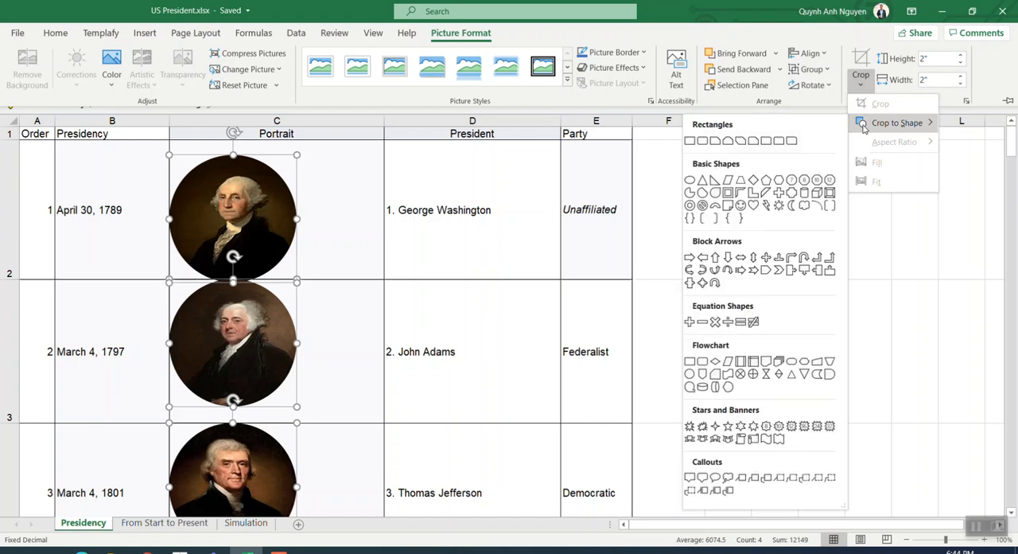
left_click(690, 374)
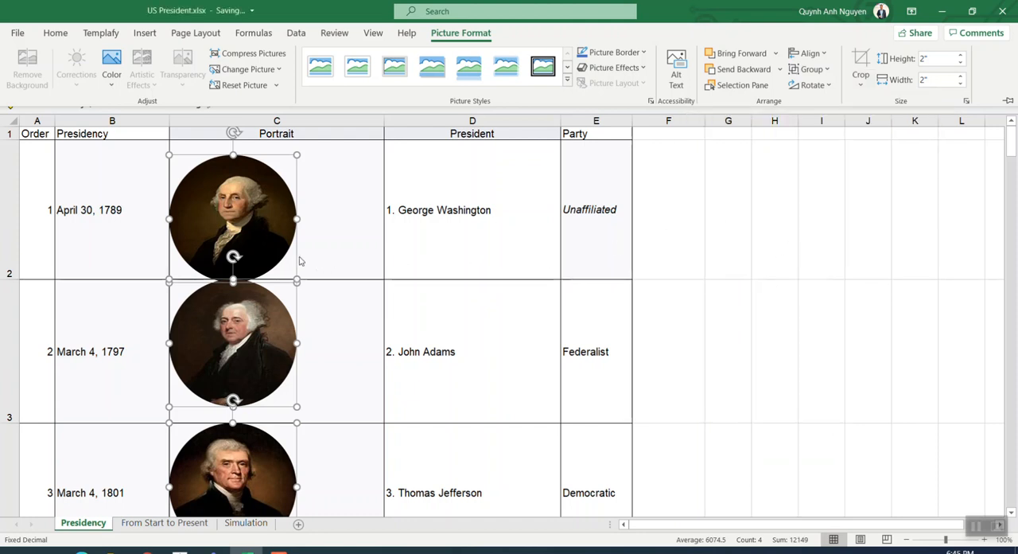
Examine the height and width settings of the three selected portraits, closing the picture formatting options when done
right_click(269, 250)
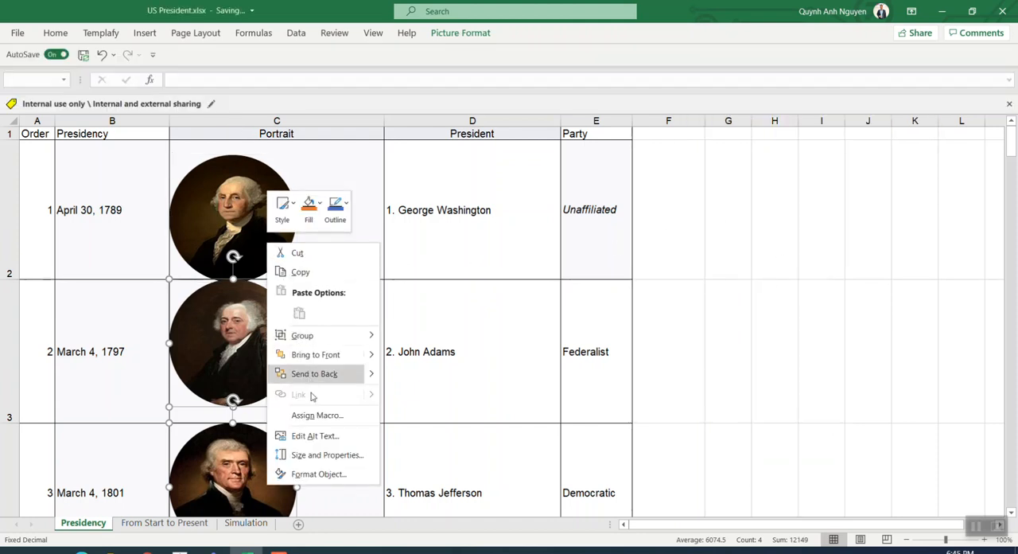
left_click(330, 474)
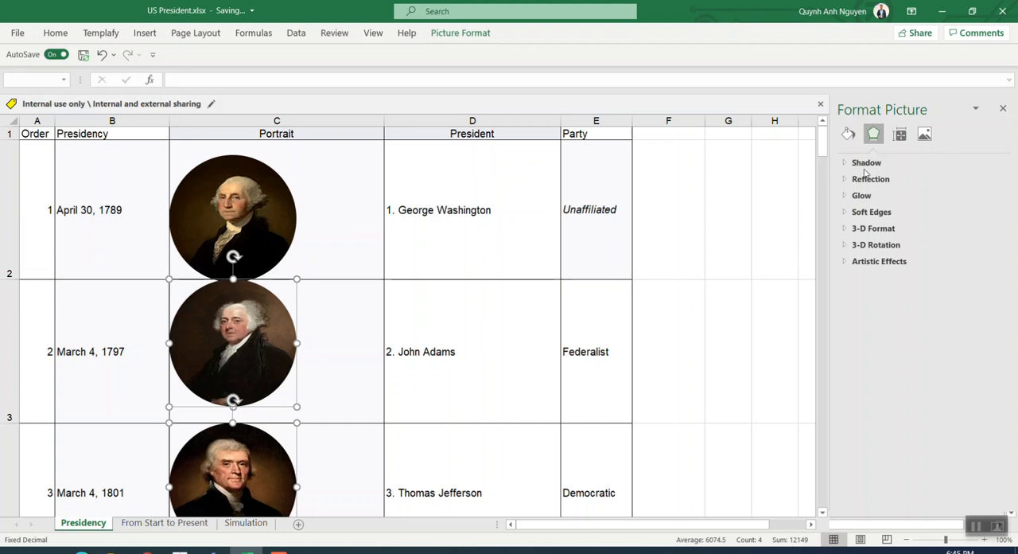
left_click(900, 134)
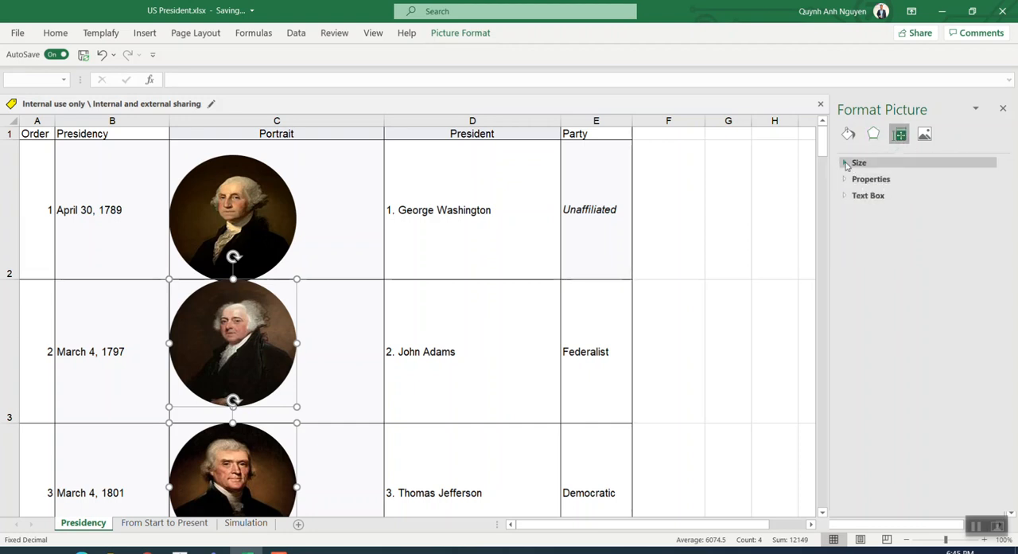
left_click(859, 162)
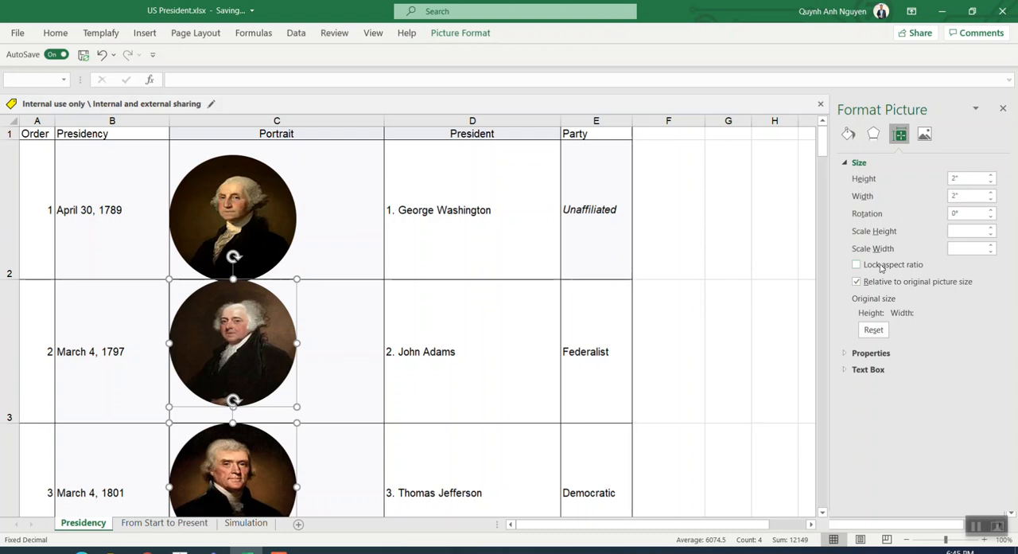
left_click(1003, 108)
left_click(321, 304)
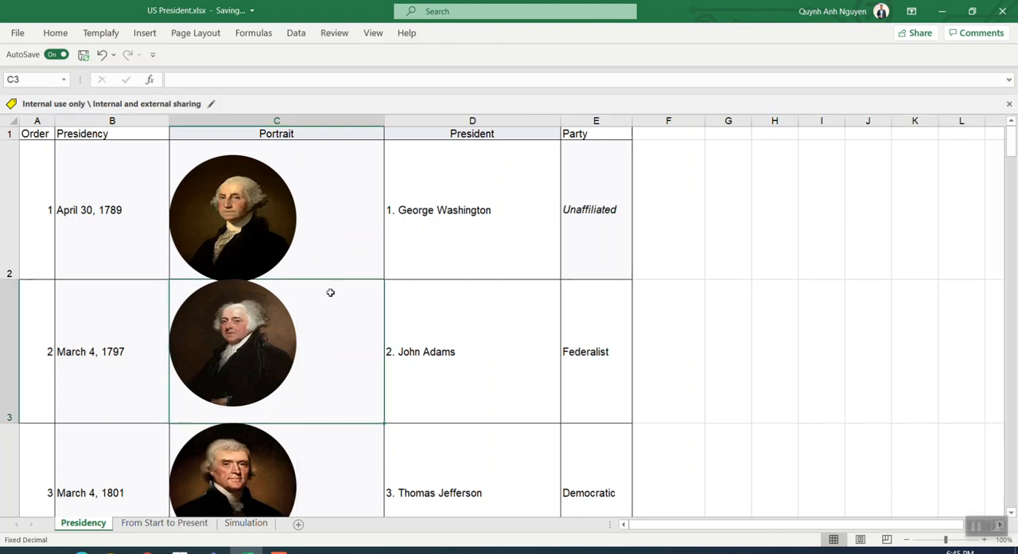
left_click(306, 212)
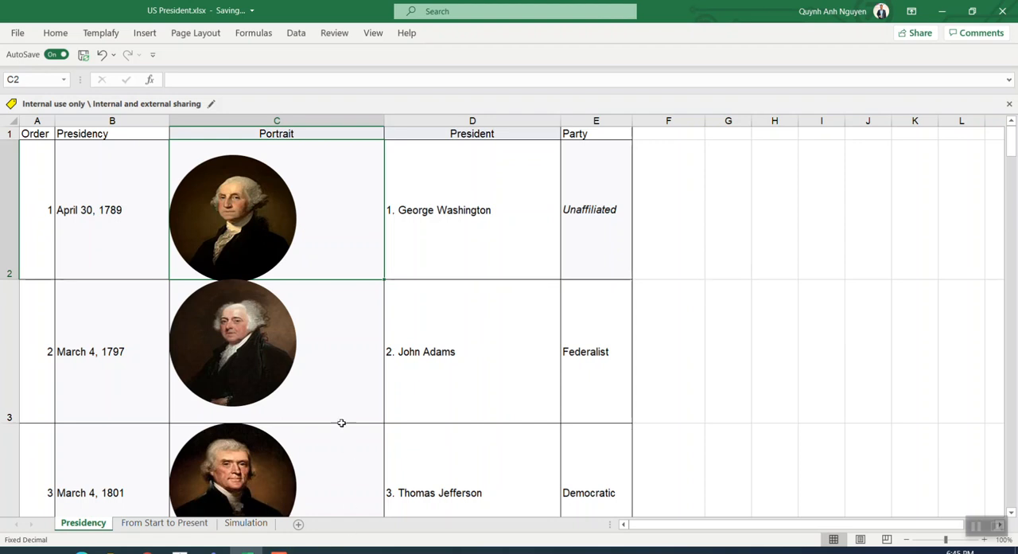
mouse_move(279, 236)
Save a copy of the entire workbook to the Desktop as the web page US President.htm, accepting the format's feature limits
left_click(18, 33)
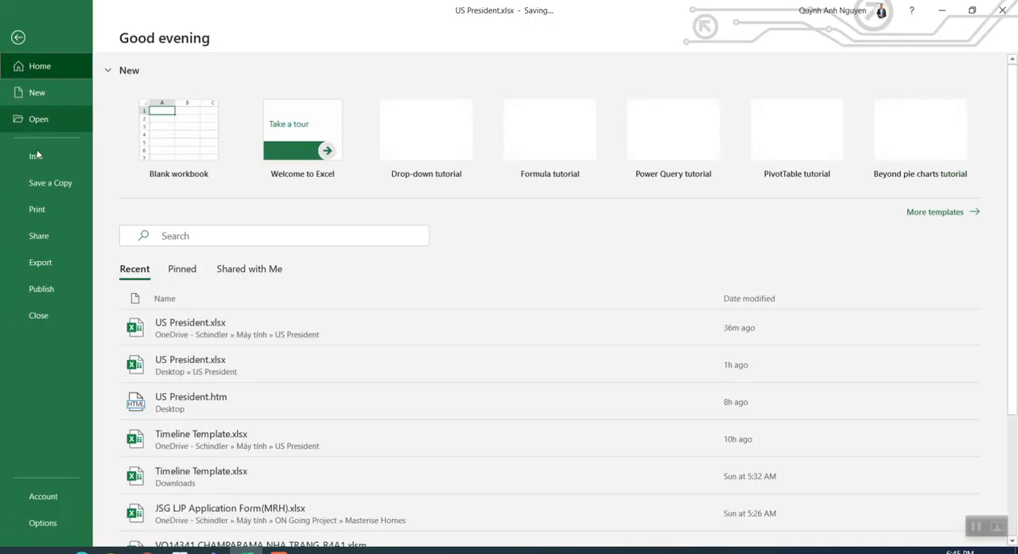
left_click(50, 184)
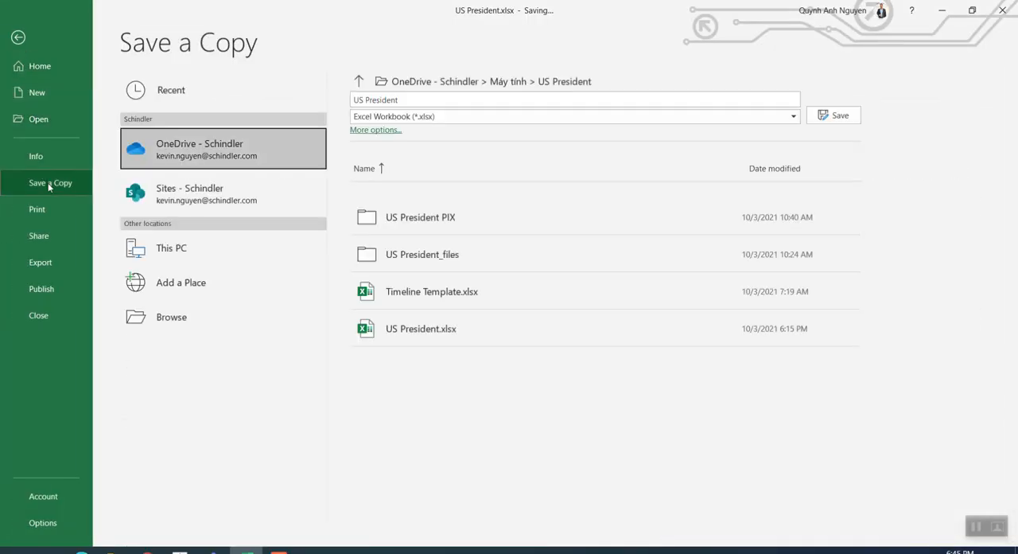
left_click(159, 317)
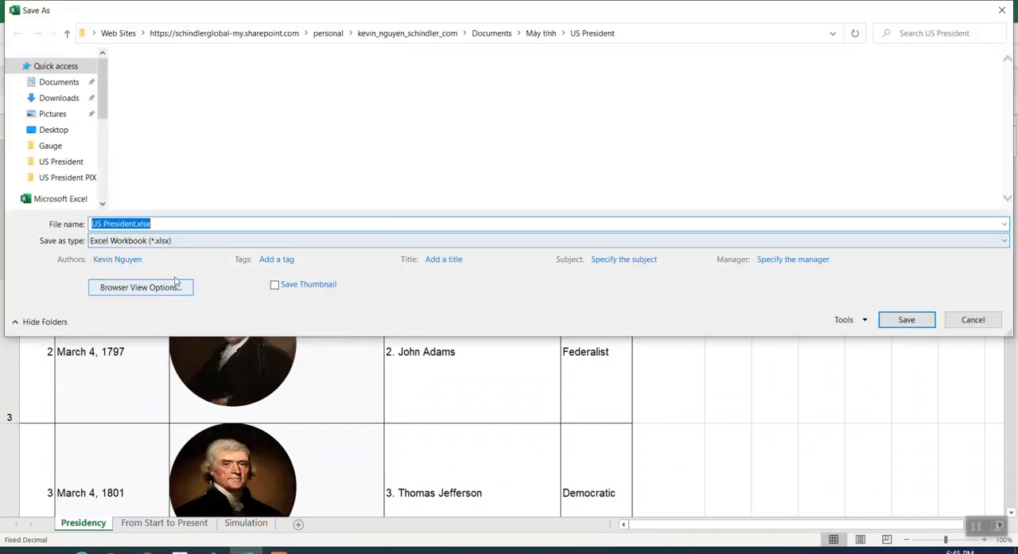
left_click(170, 241)
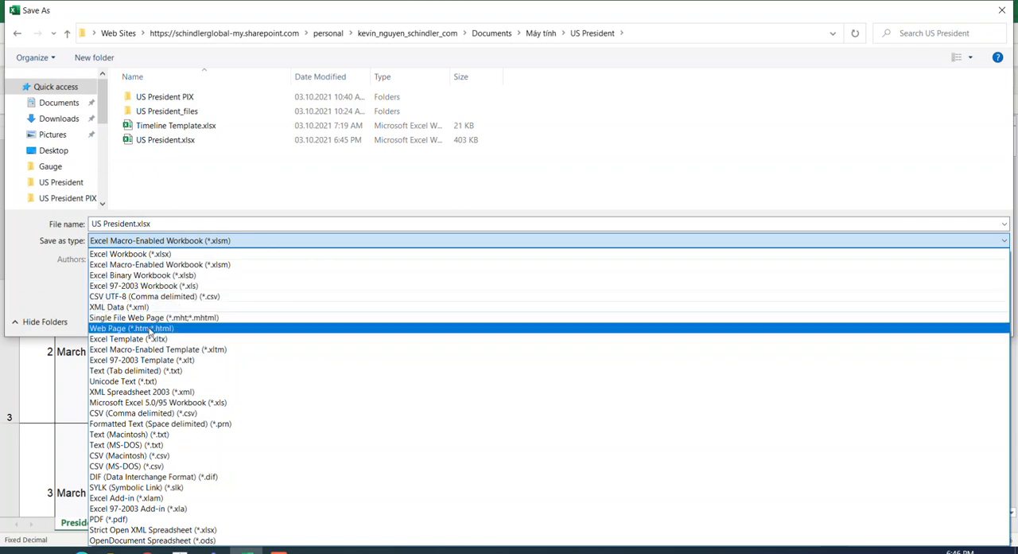
left_click(131, 328)
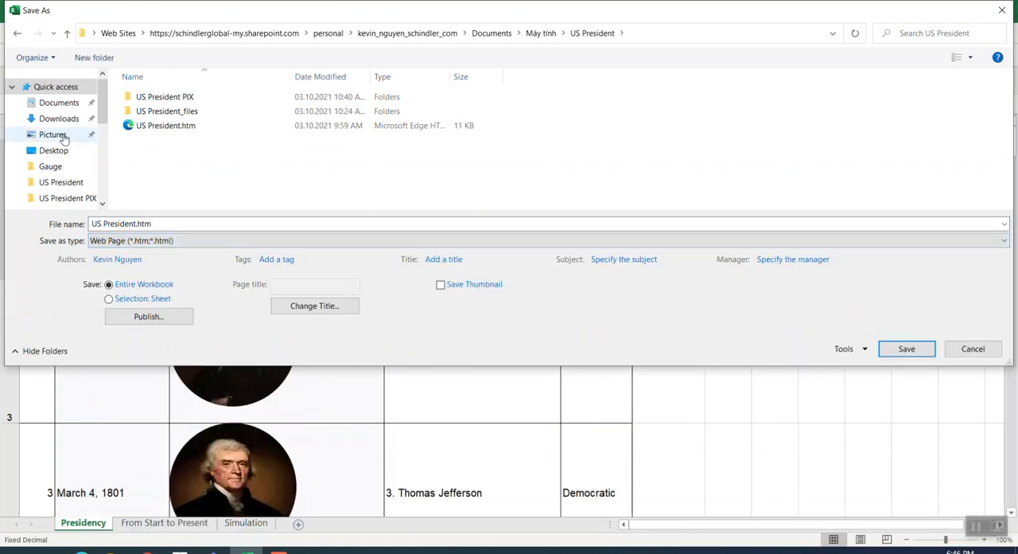
left_click(52, 151)
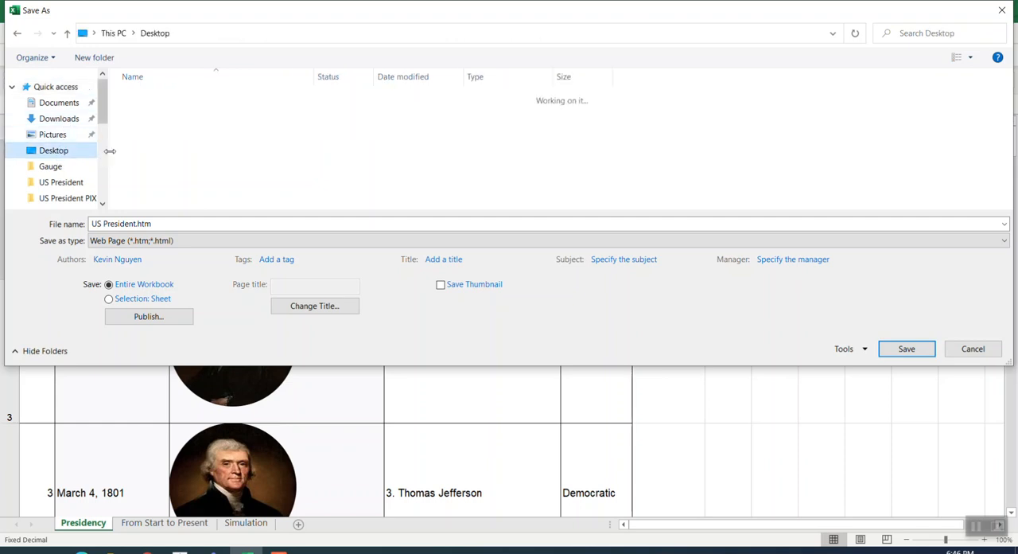
left_click(906, 352)
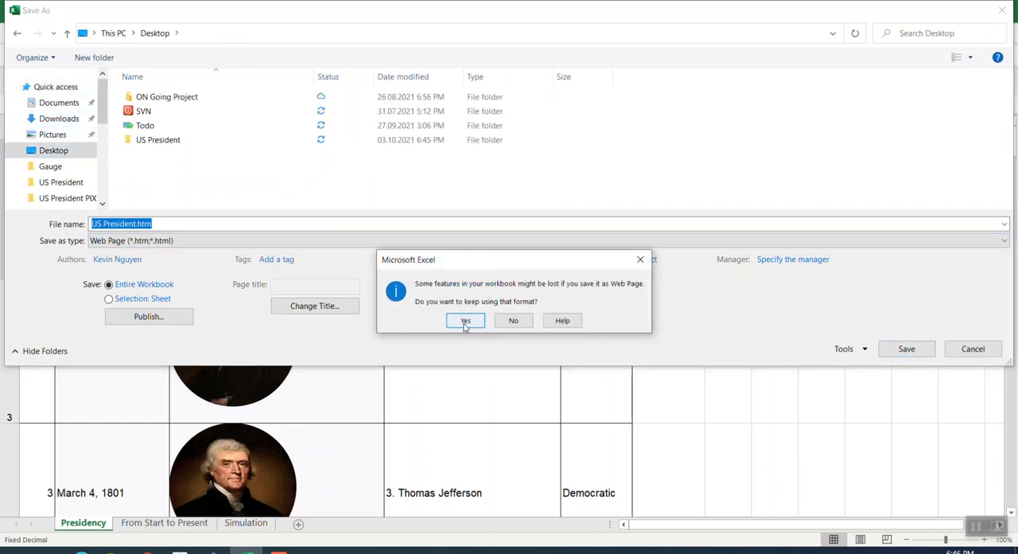
left_click(465, 320)
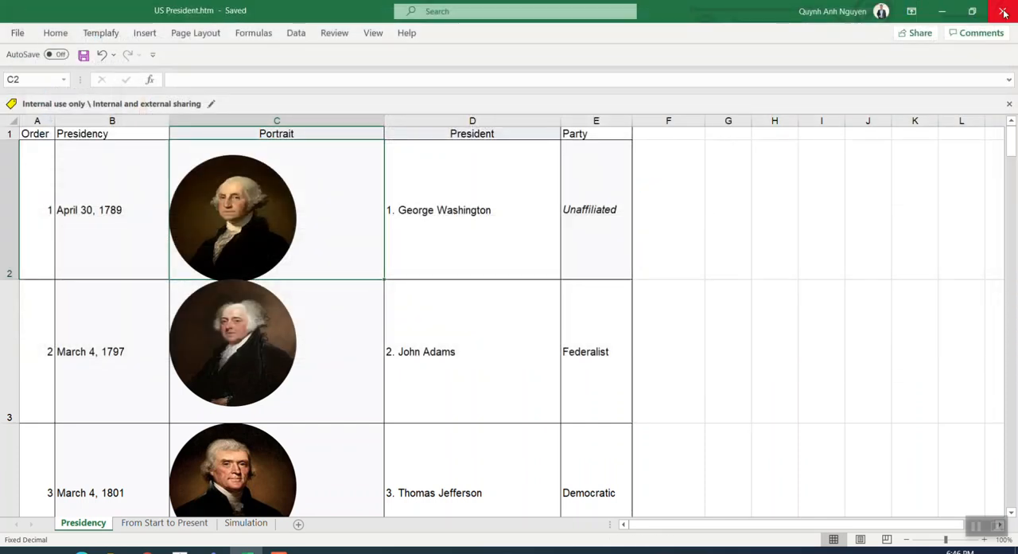
Minimize the workbook and browser, and examine the exported images in the US President_files folder on the desktop
left_click(947, 12)
left_click(942, 7)
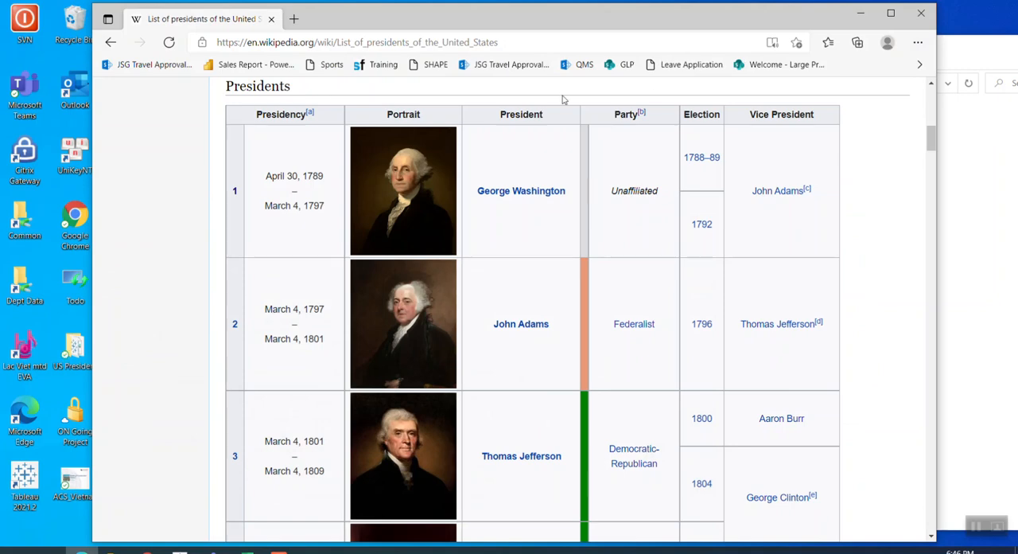
left_click(860, 13)
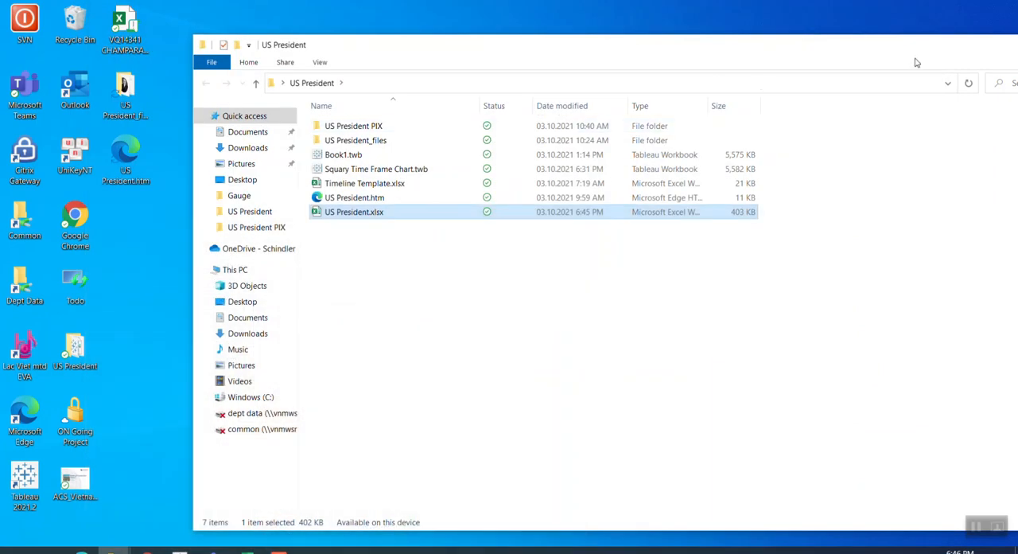
left_click_drag(894, 48, 960, 70)
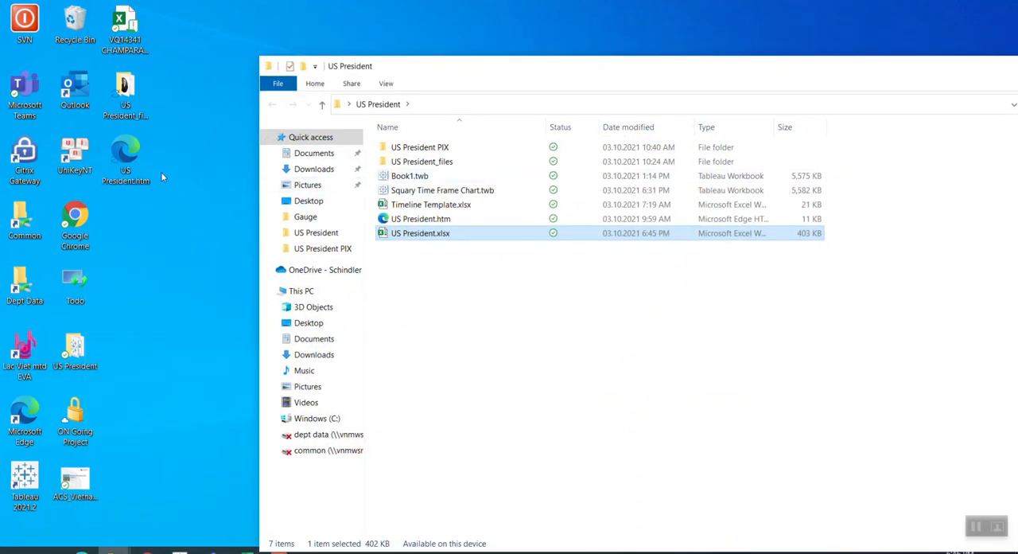
left_click(132, 116)
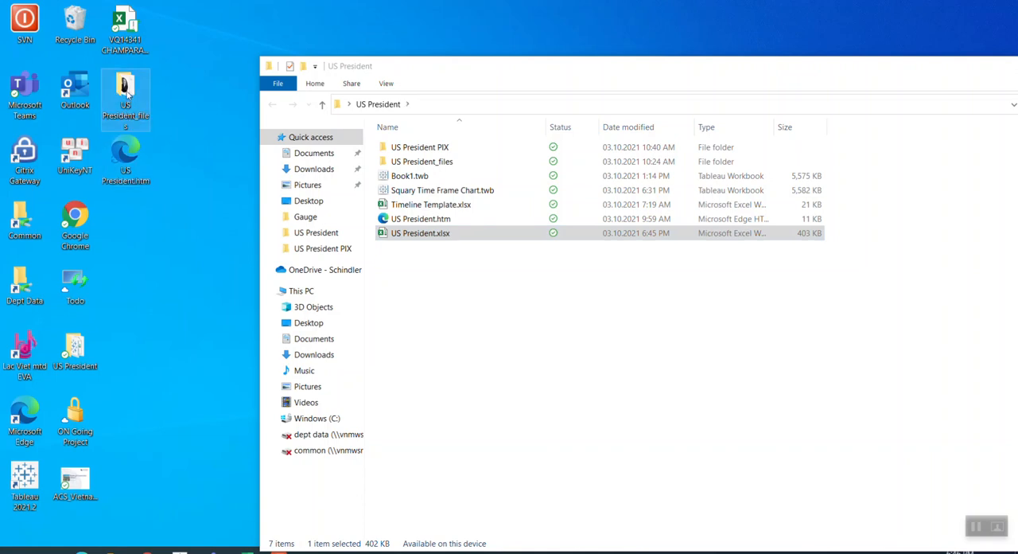
double_click(125, 92)
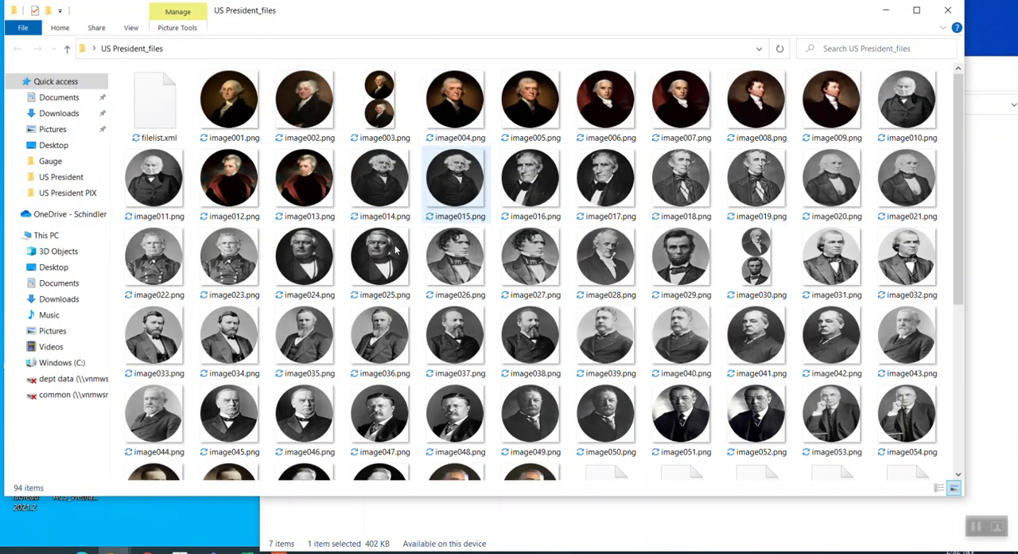
left_click(304, 99)
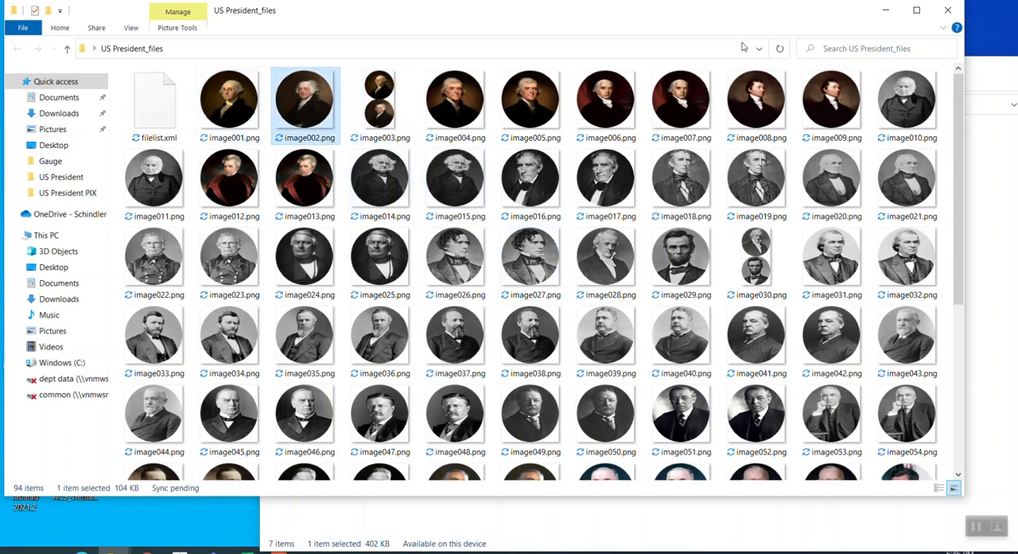
left_click(947, 10)
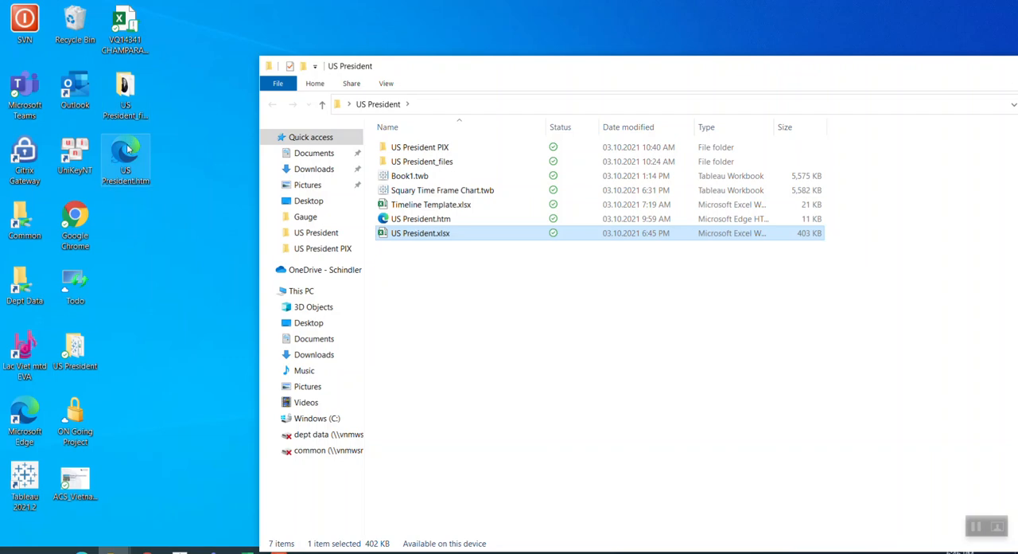
Examine the portraits in Documents > My Tableau Repository > Shapes > US President PIX, and close the open folder windows
left_click(71, 278)
double_click(72, 279)
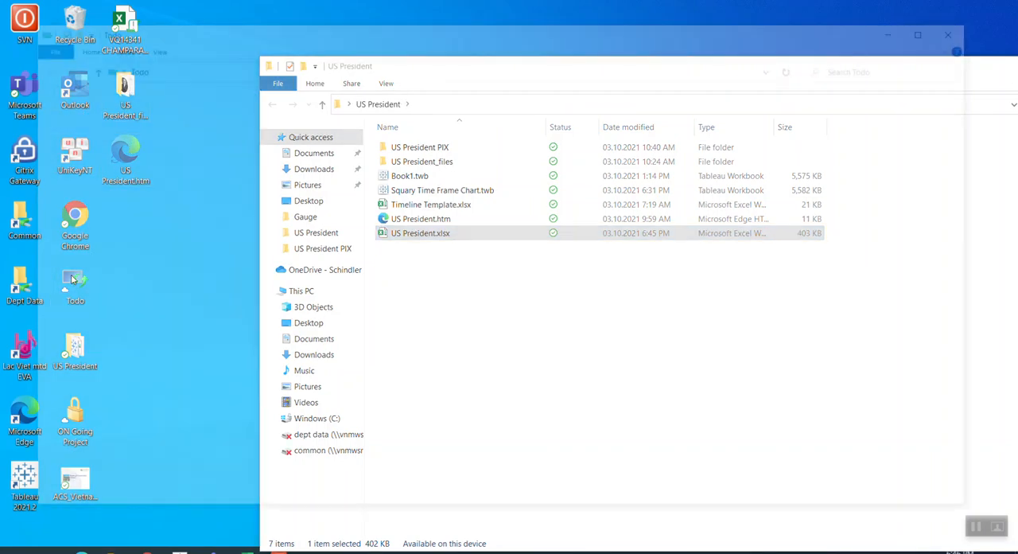
left_click(88, 120)
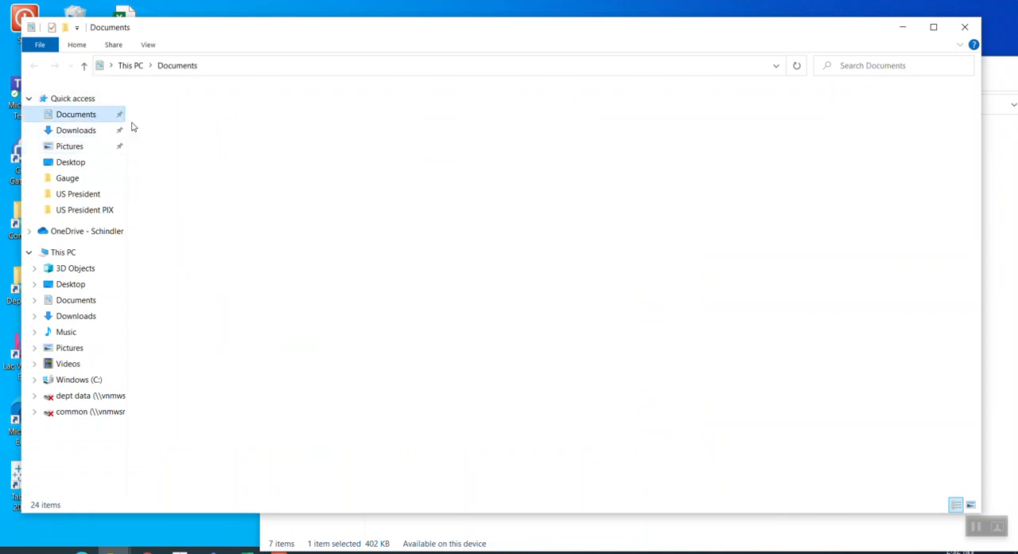
double_click(182, 124)
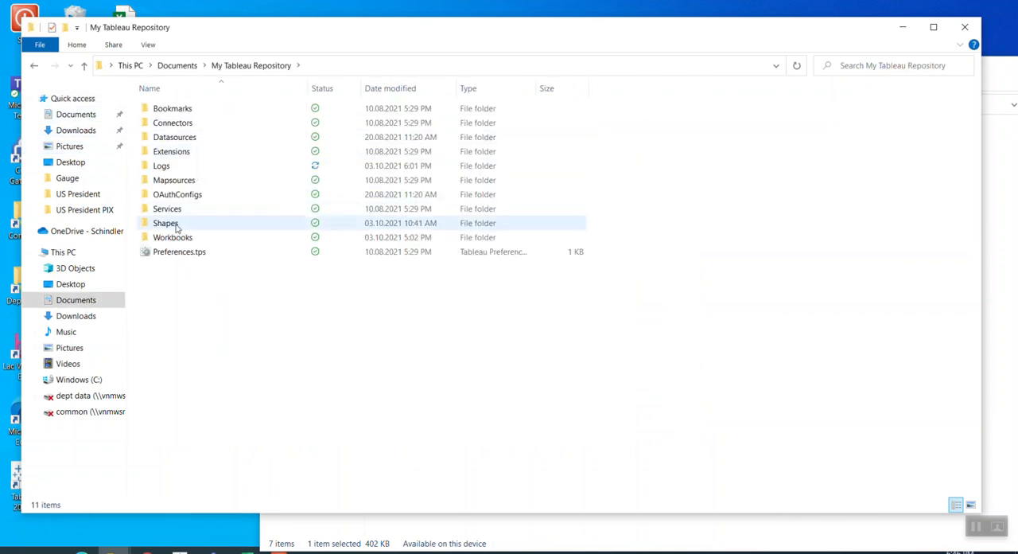
left_click(174, 225)
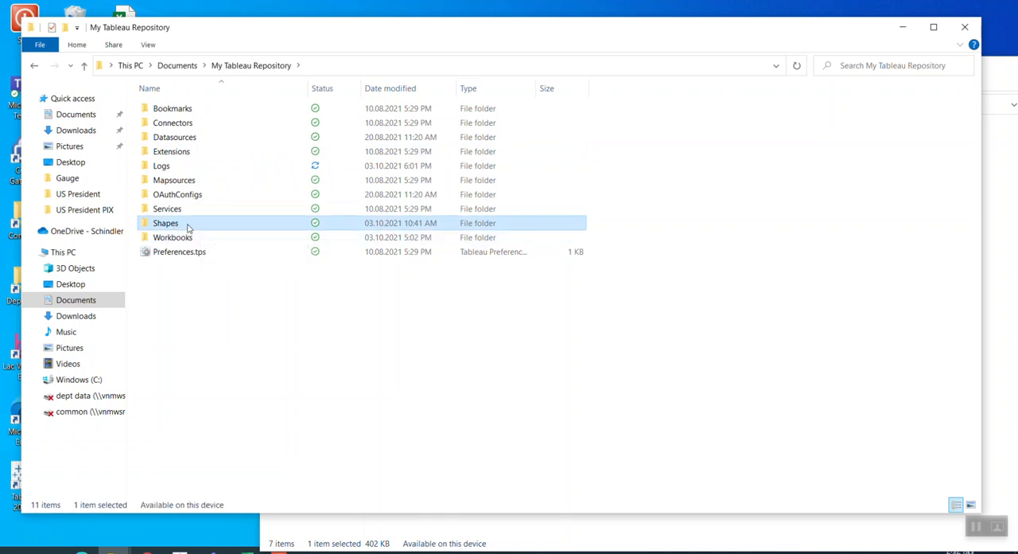
double_click(231, 229)
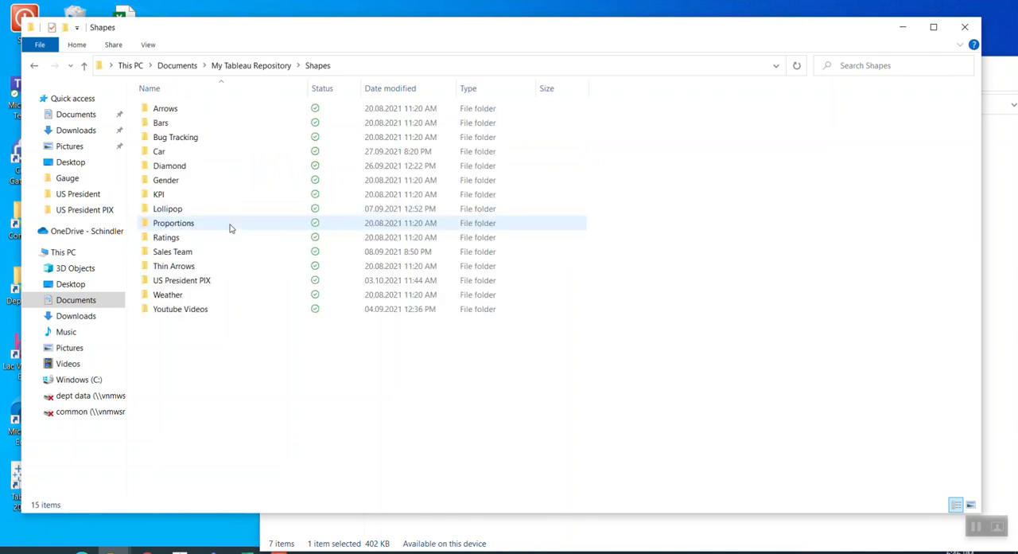
double_click(203, 284)
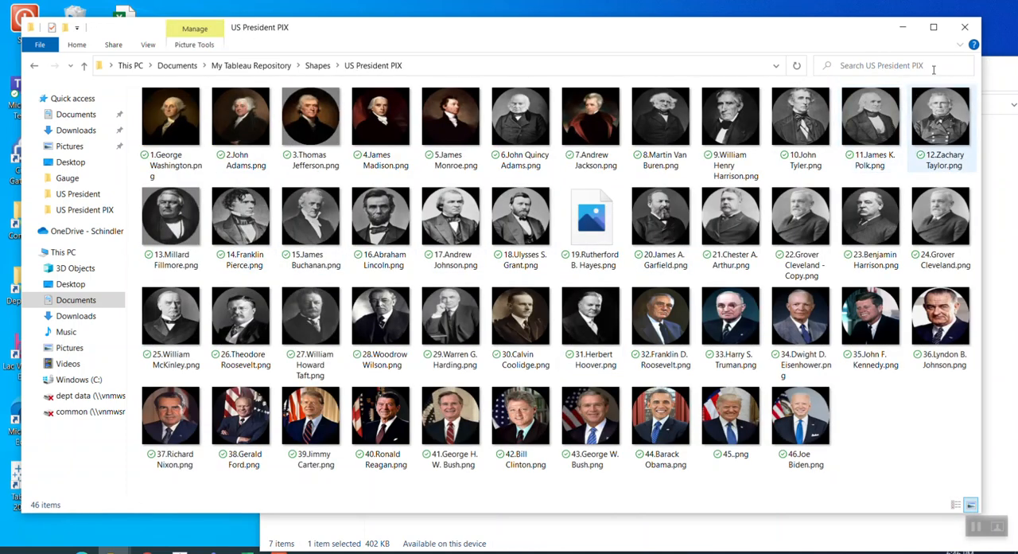
left_click(965, 28)
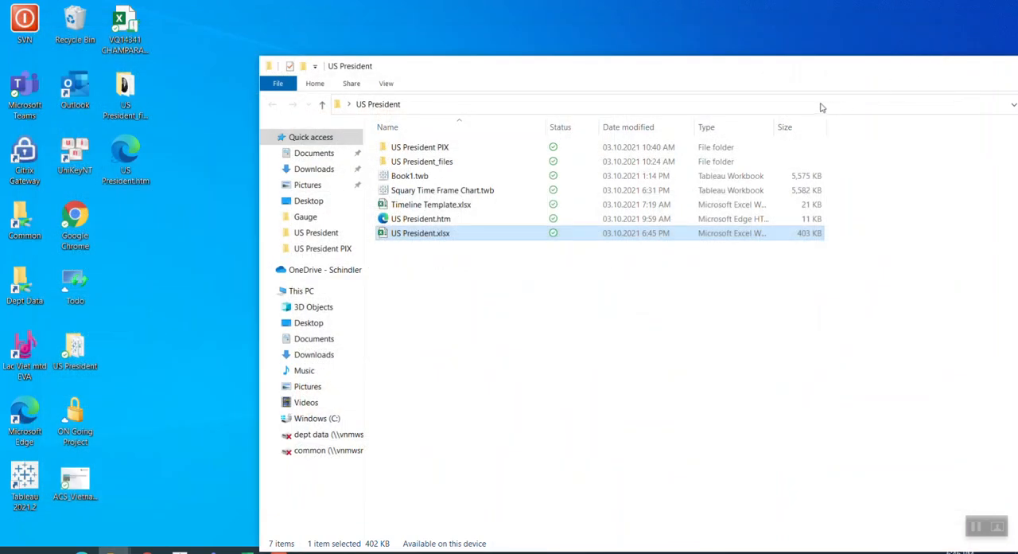
left_click_drag(714, 78, 401, 83)
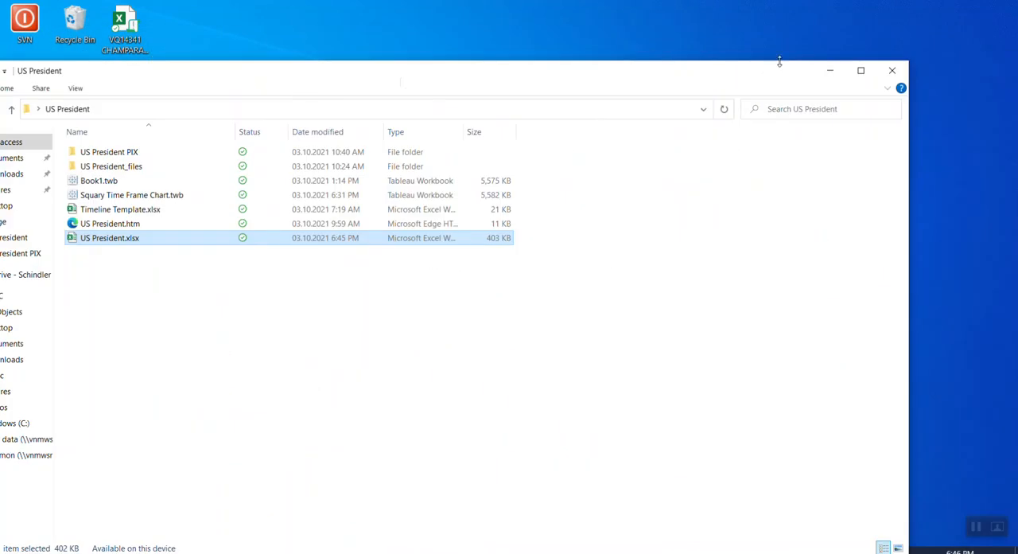
left_click(891, 70)
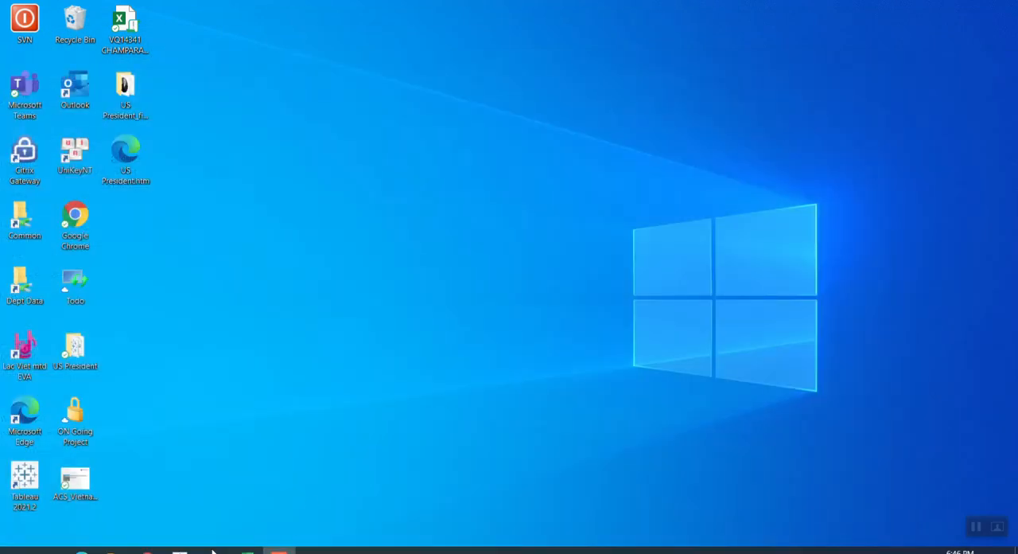
Switch to Tableau and examine the America Presidency chart in presentation mode, leaving that mode when done
left_click(180, 550)
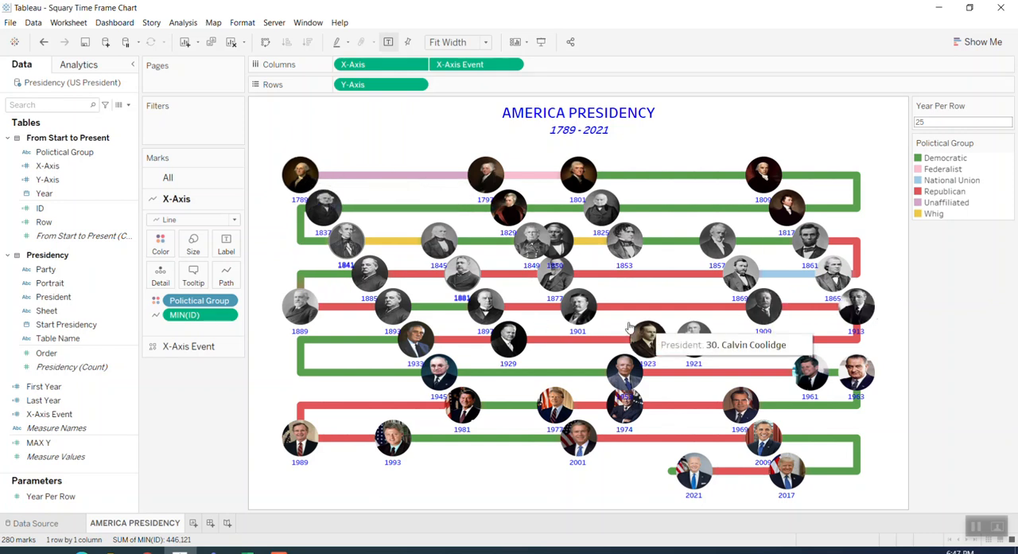
left_click(541, 42)
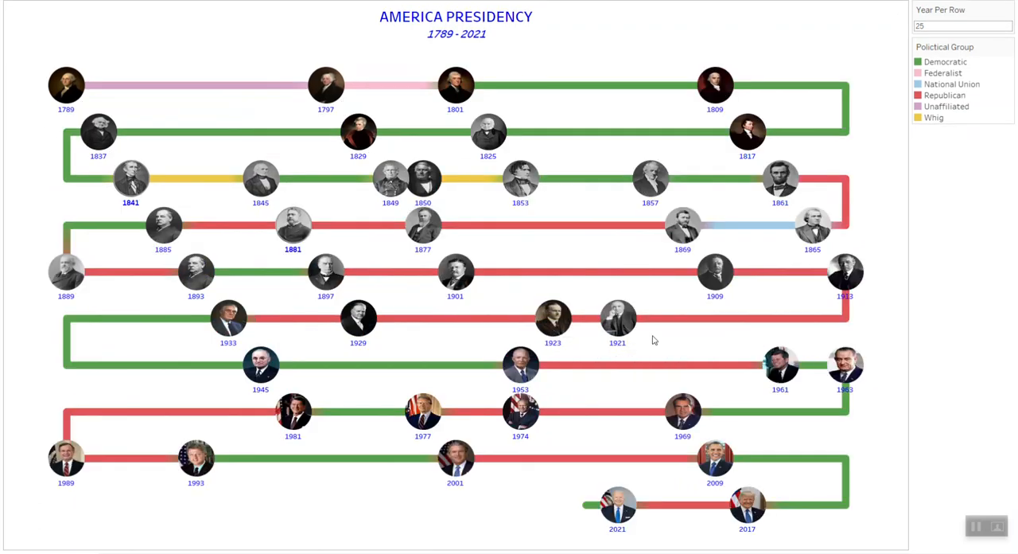
key("Escape")
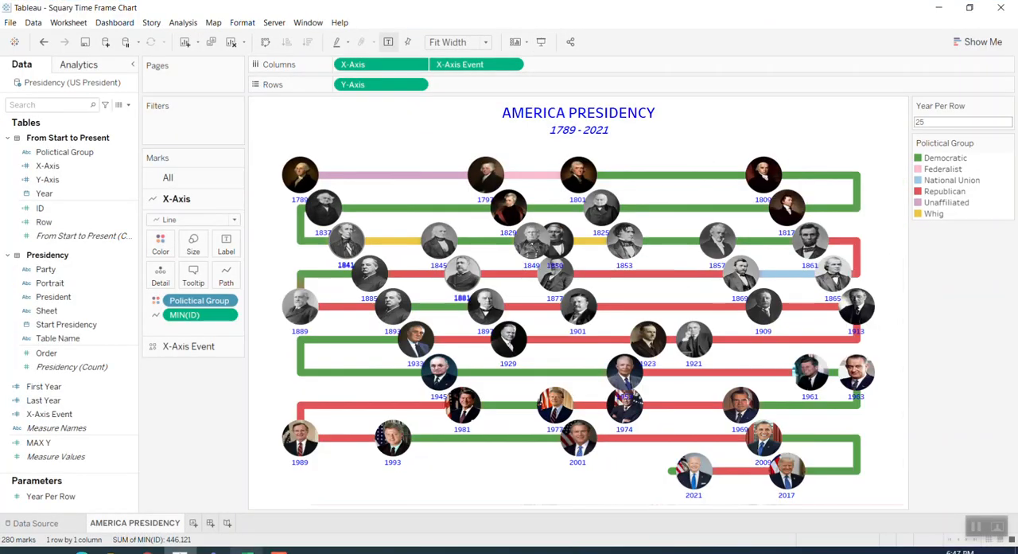
Switch to the Excel workbook and examine the year grid on the Simulation sheet with its red row and column axis numbers
left_click(246, 551)
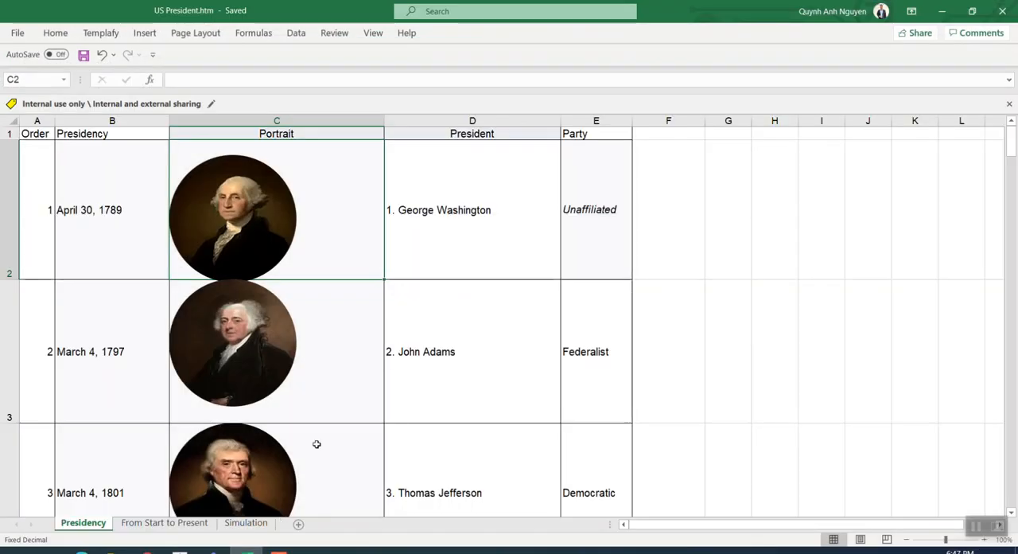
left_click(247, 524)
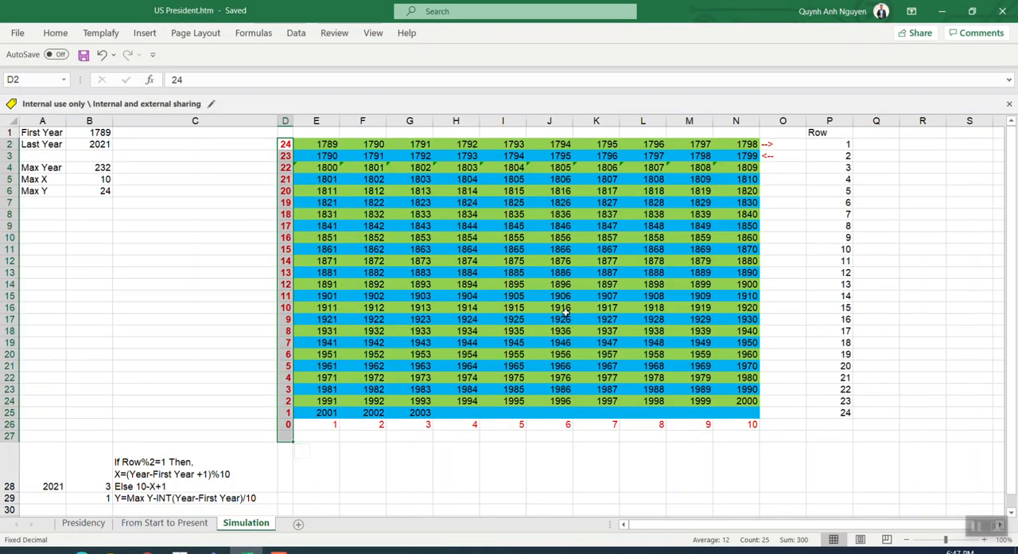
left_click(331, 146)
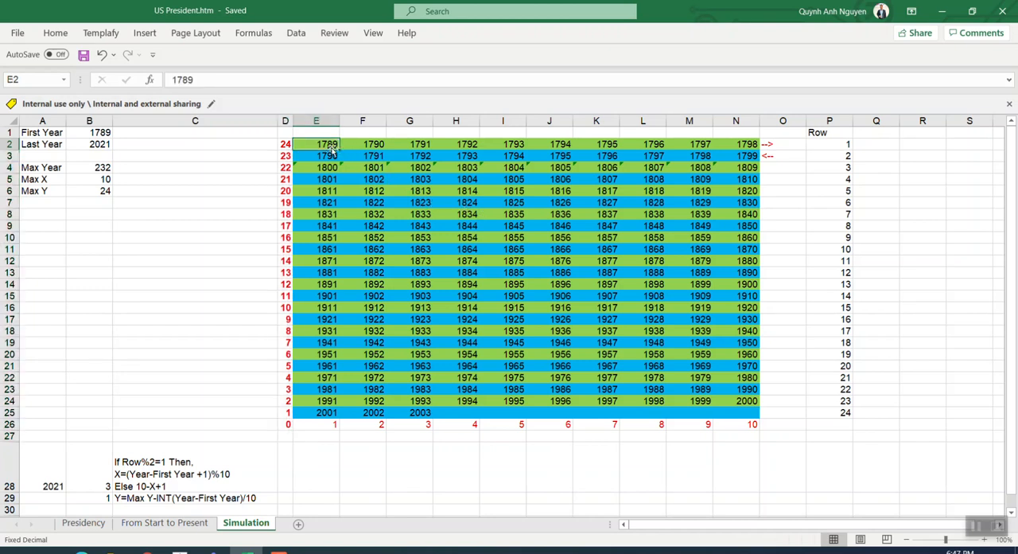
left_click(746, 403)
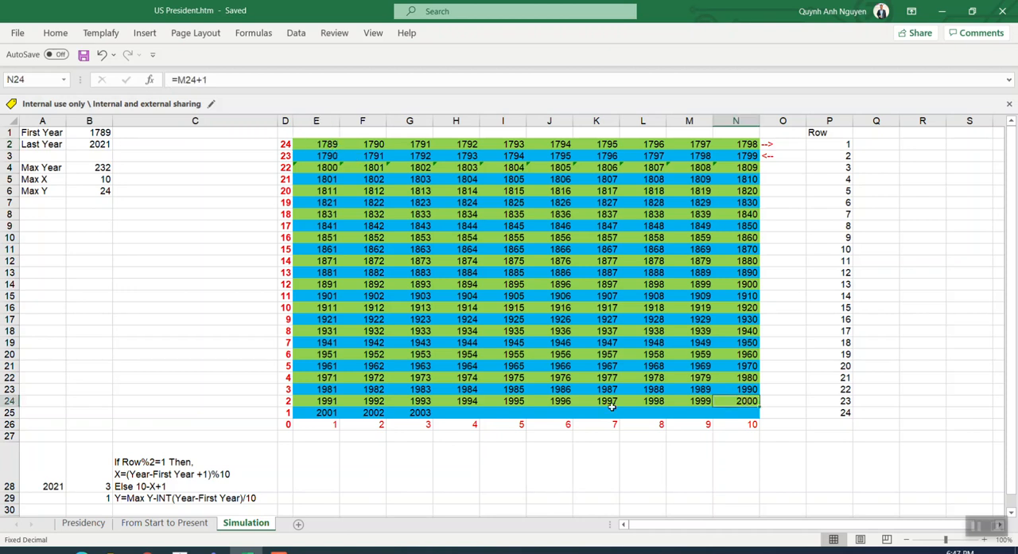
left_click(423, 414)
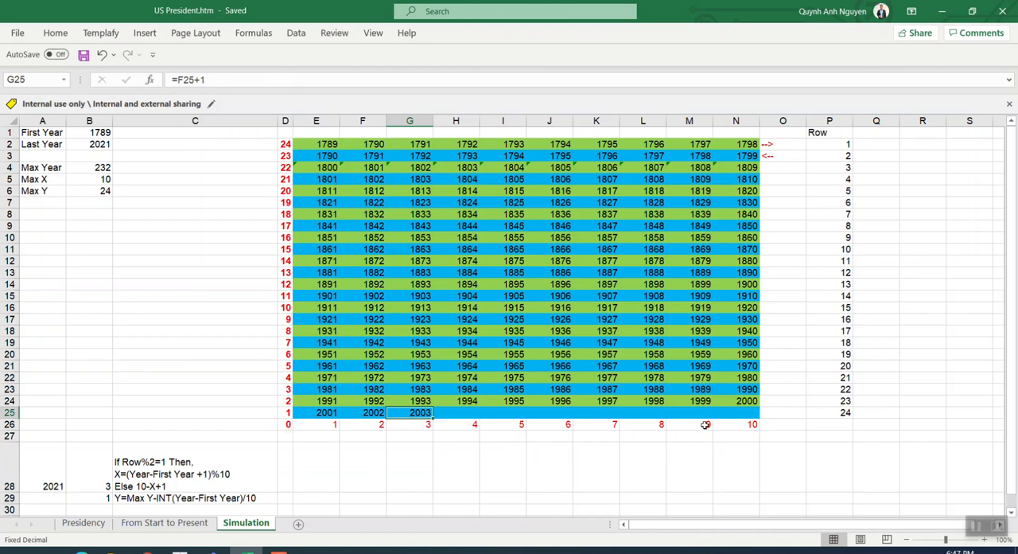
left_click_drag(286, 143, 748, 436)
left_click(284, 435)
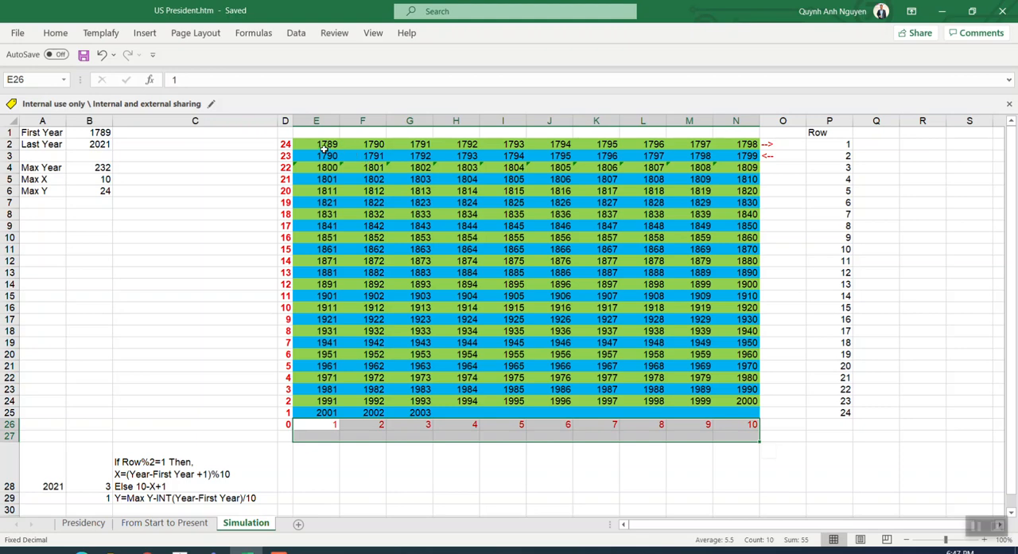
left_click_drag(324, 145, 644, 167)
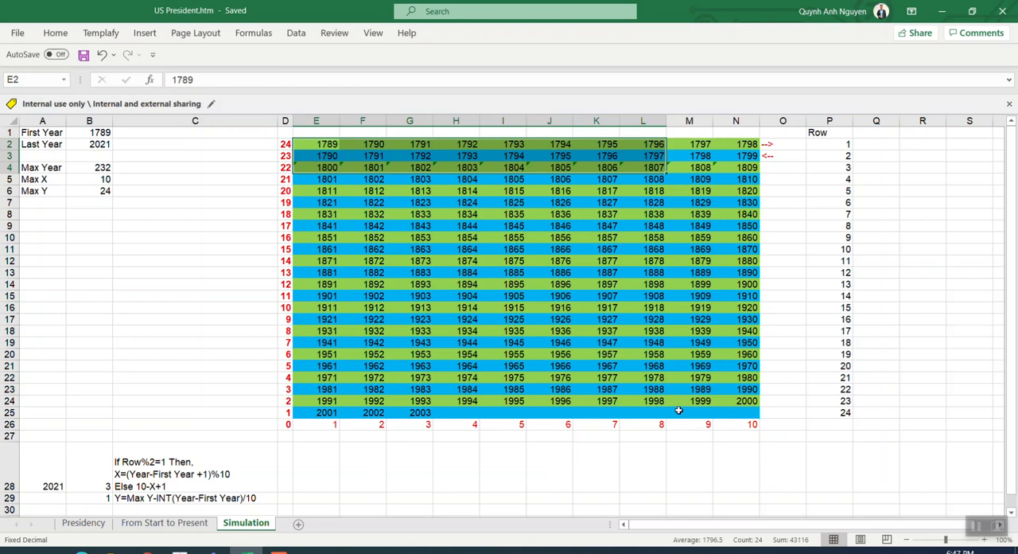
left_click_drag(414, 151, 756, 205)
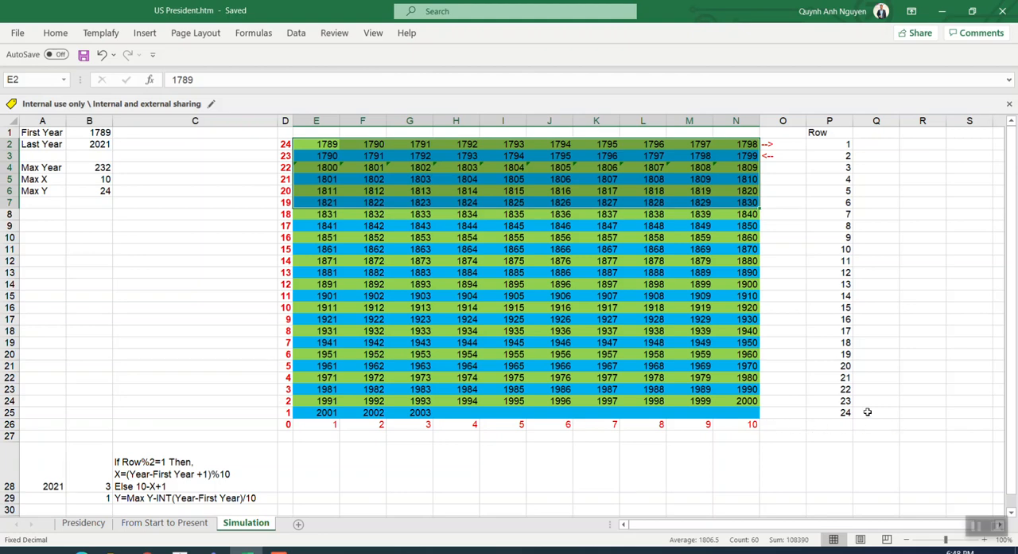
Examine how the years run along the first two rows of the Simulation grid, comparing the directions marked by the arrows
left_click_drag(332, 145, 741, 145)
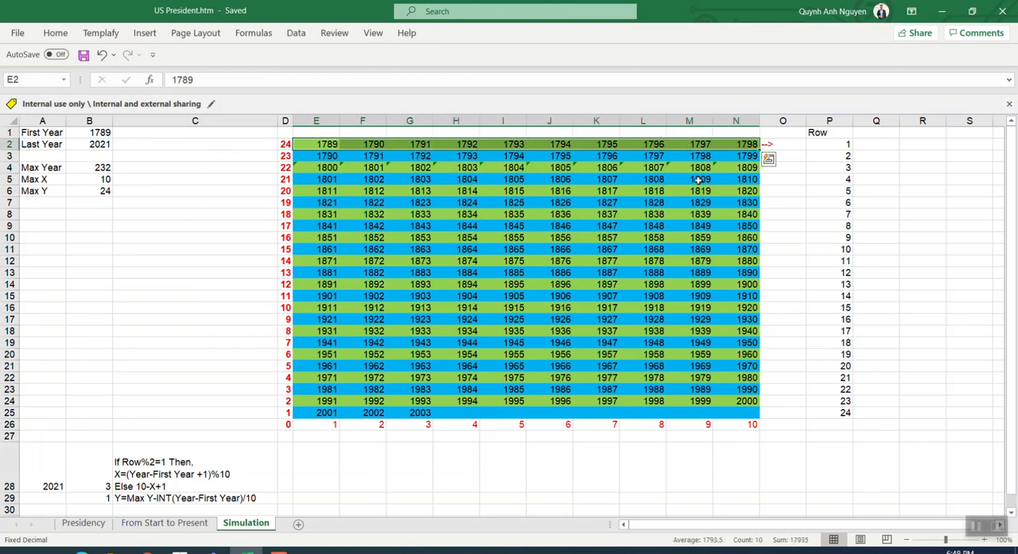
left_click(521, 191)
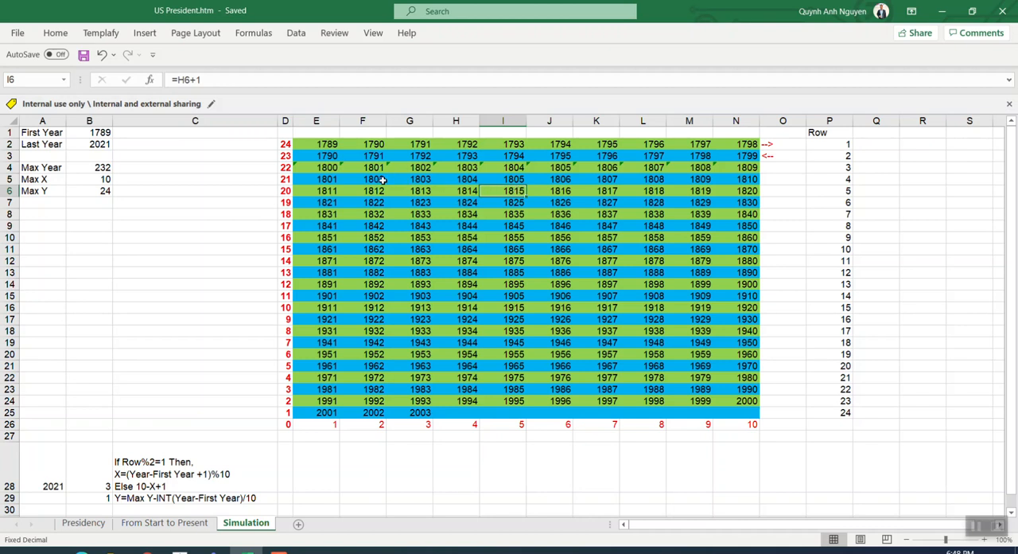
left_click(326, 146)
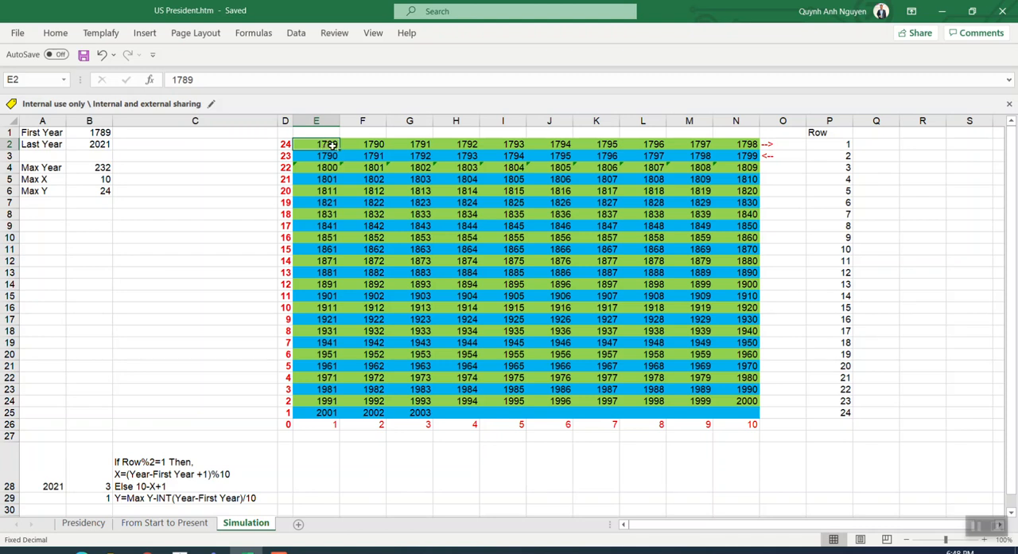
left_click_drag(333, 145, 733, 144)
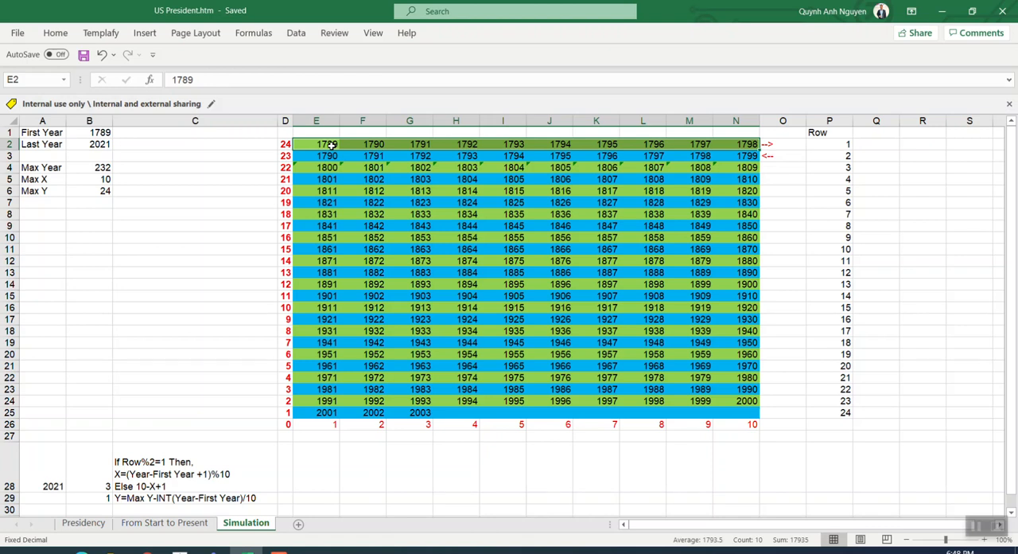
left_click_drag(331, 145, 733, 145)
left_click_drag(329, 157, 743, 157)
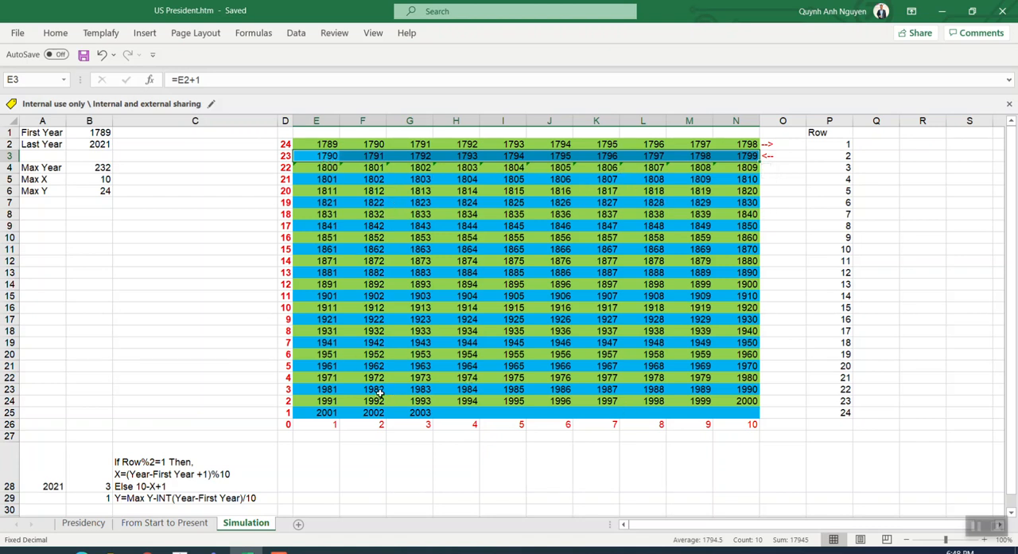
left_click(536, 354)
left_click(409, 339)
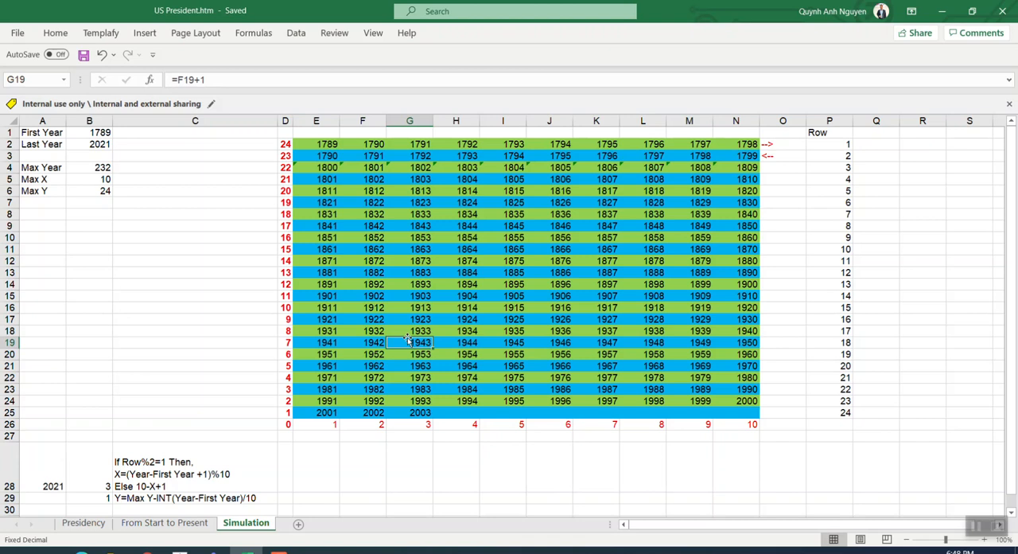
left_click(367, 227)
Compare the X formula note in C28 with the grid's first column of years and its axis number
left_click(151, 479)
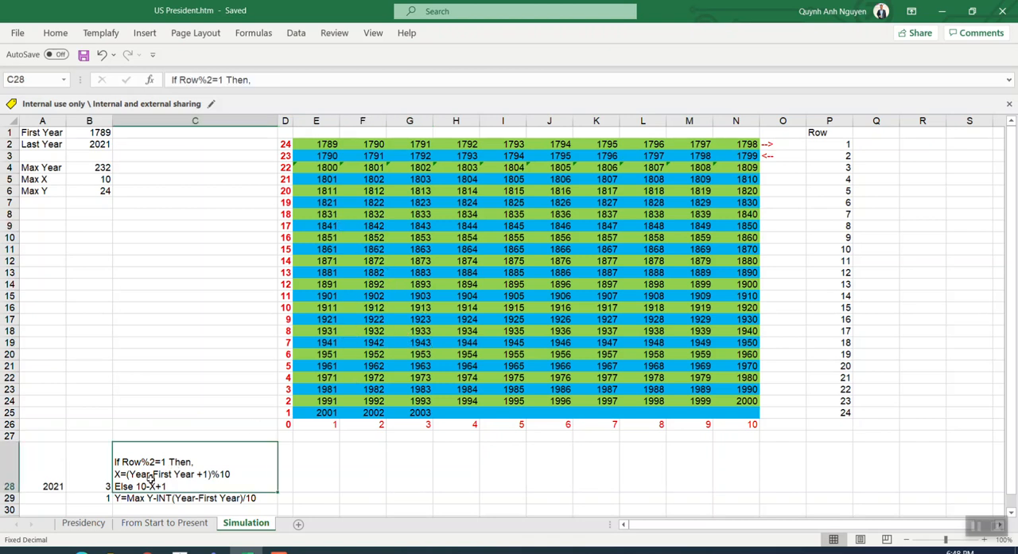
left_click(429, 380)
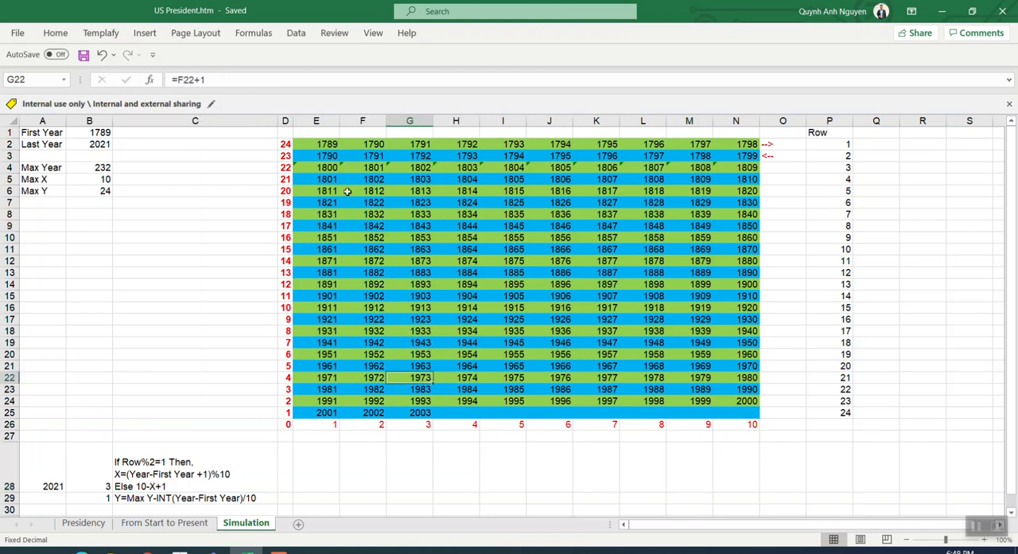
left_click(327, 144)
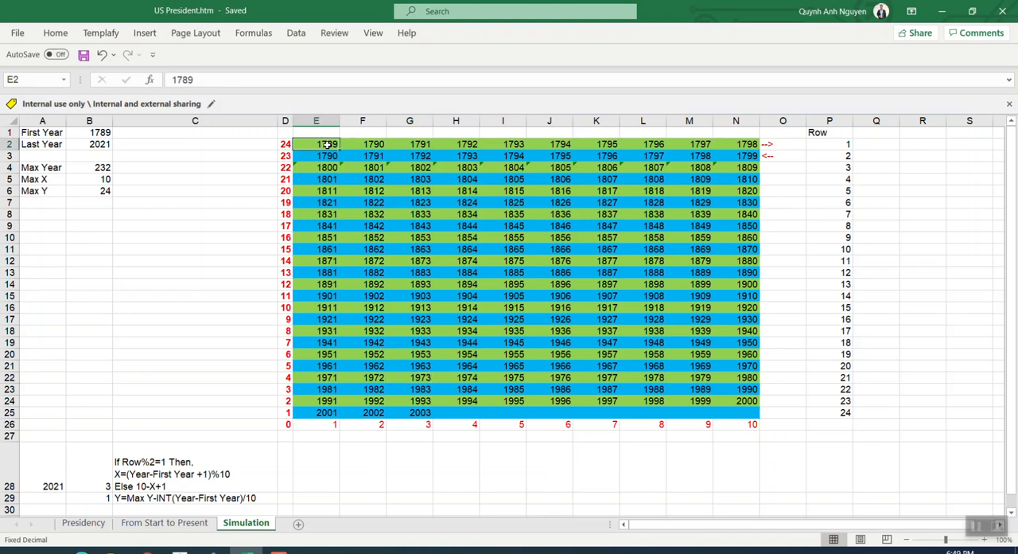
left_click_drag(327, 144, 330, 424)
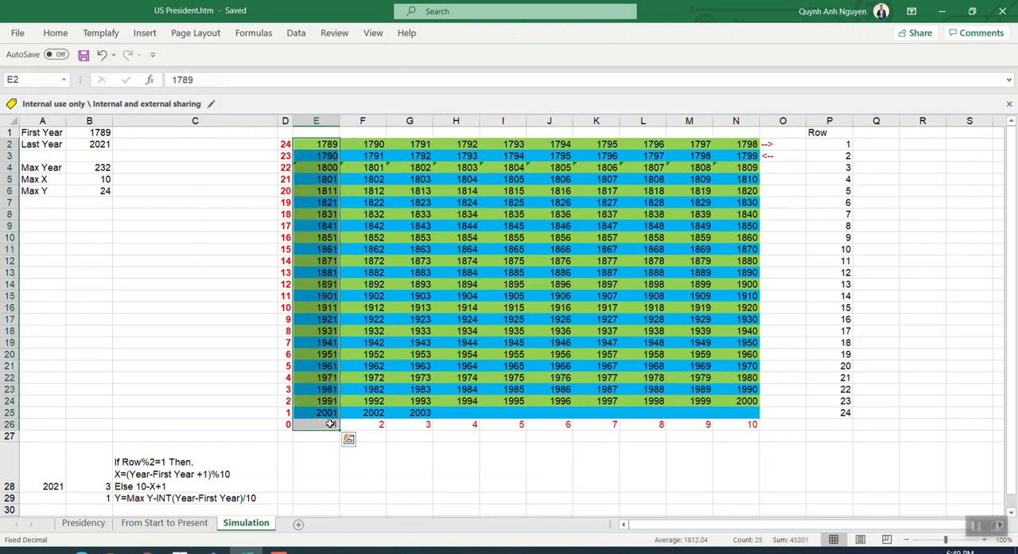
left_click(330, 424)
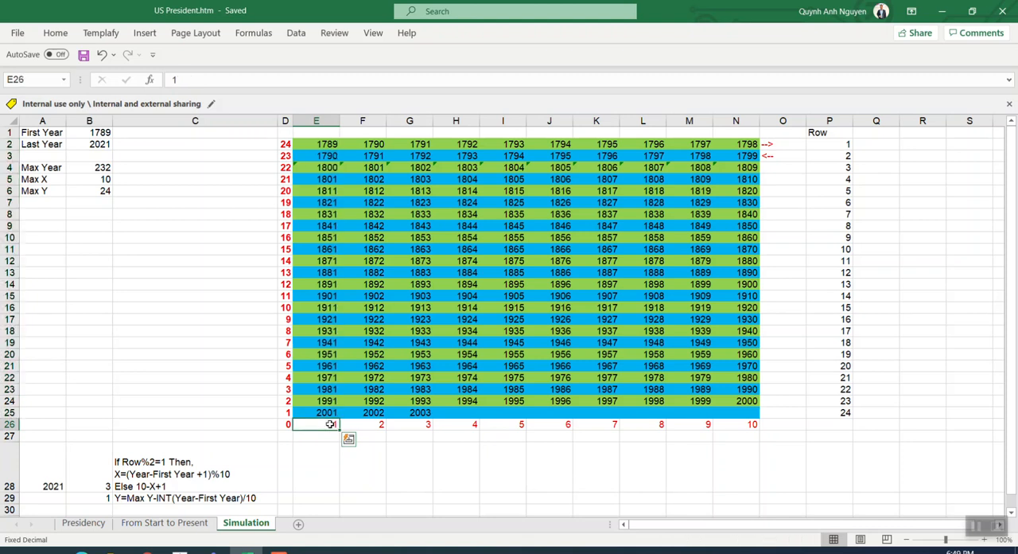
left_click(375, 145)
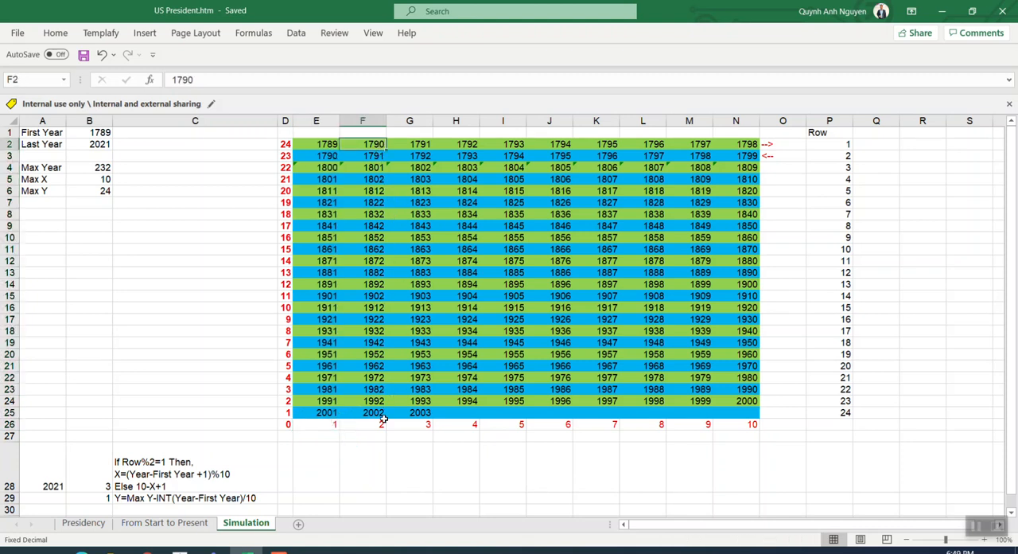
left_click(169, 474)
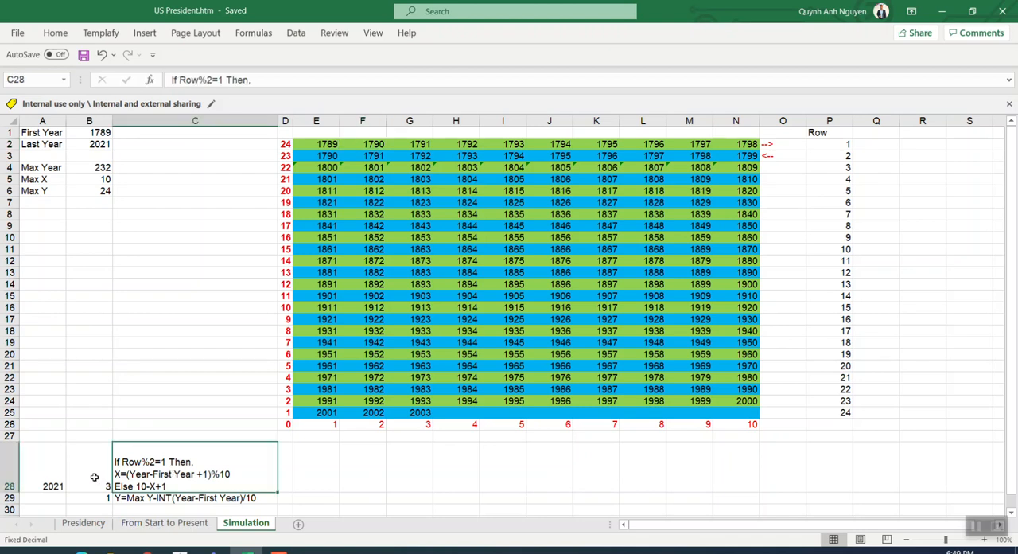
Trace the year 1913 to its row and column axis numbers, and review the X and Y formula notes below the grid
left_click(427, 308)
left_click_drag(280, 309, 413, 309)
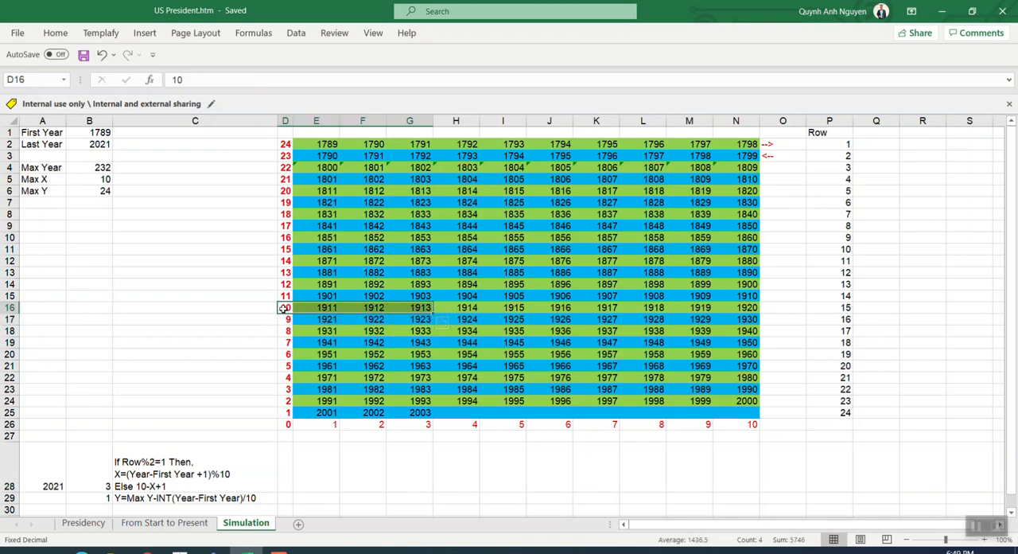
left_click(284, 308)
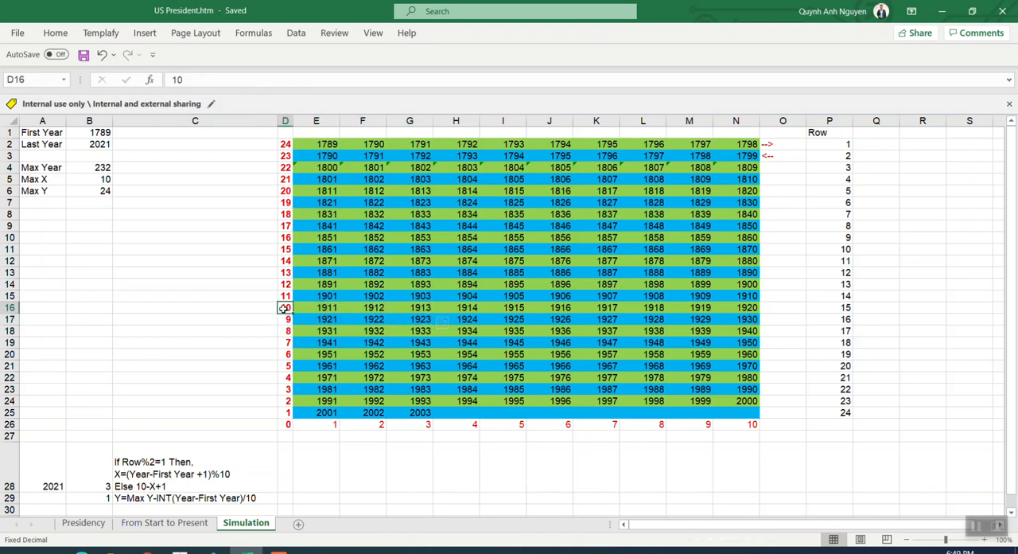
left_click(422, 428)
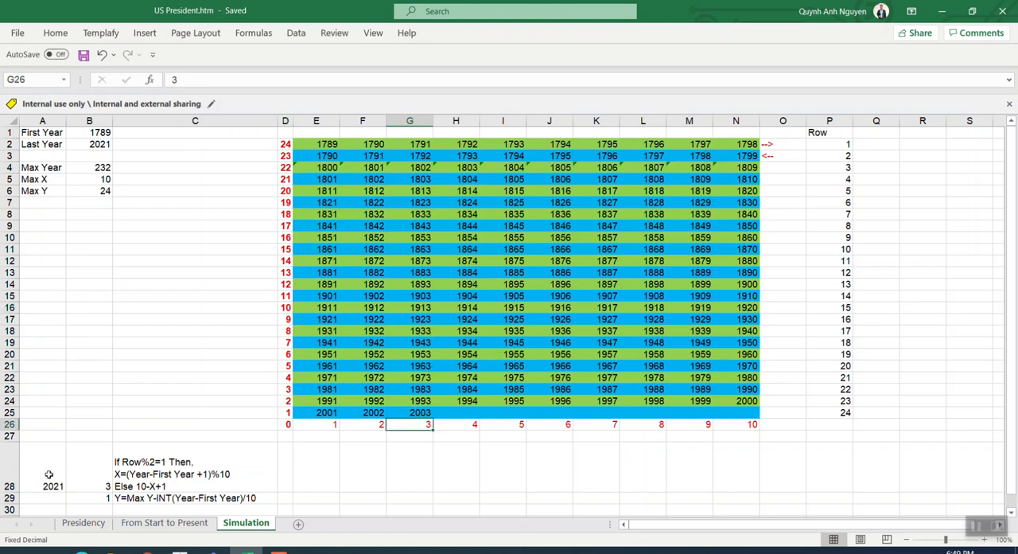
left_click_drag(49, 474, 175, 493)
left_click(133, 495)
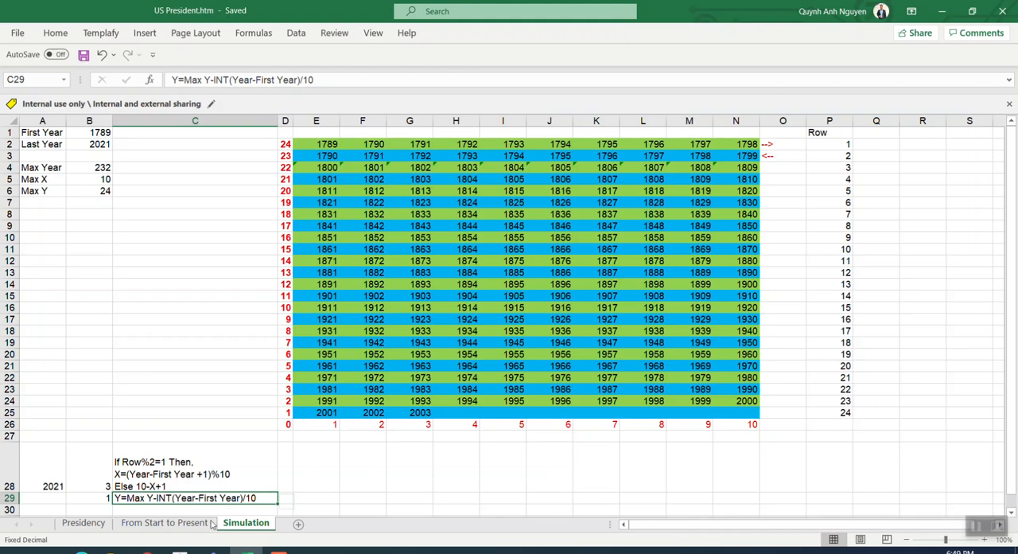
Look over the Presidency sheet, and examine the yearly list on the From Start to Present sheet back to its first year
left_click(164, 523)
left_click(80, 526)
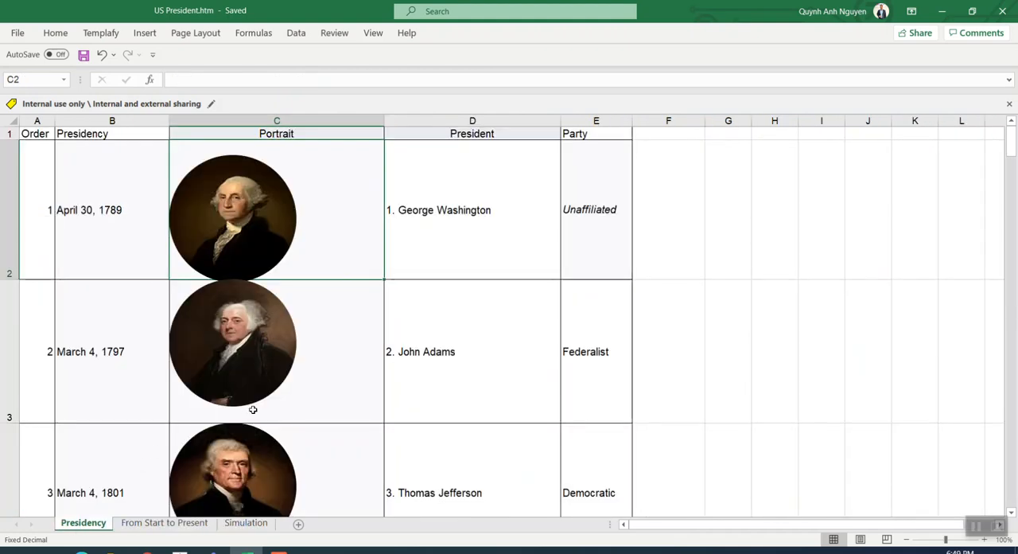
left_click(164, 525)
scroll(171, 310, "up", 20)
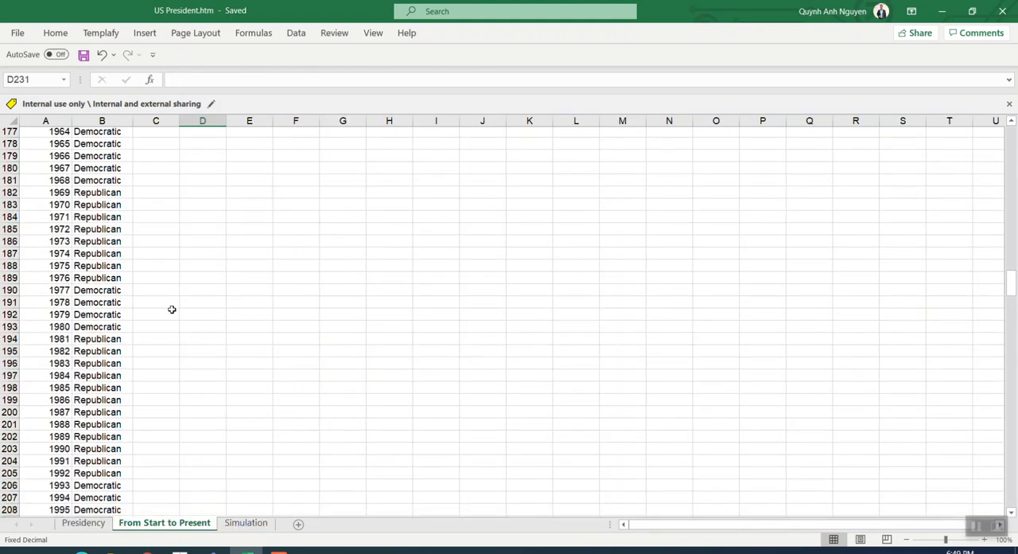
scroll(56, 165, "up", 15)
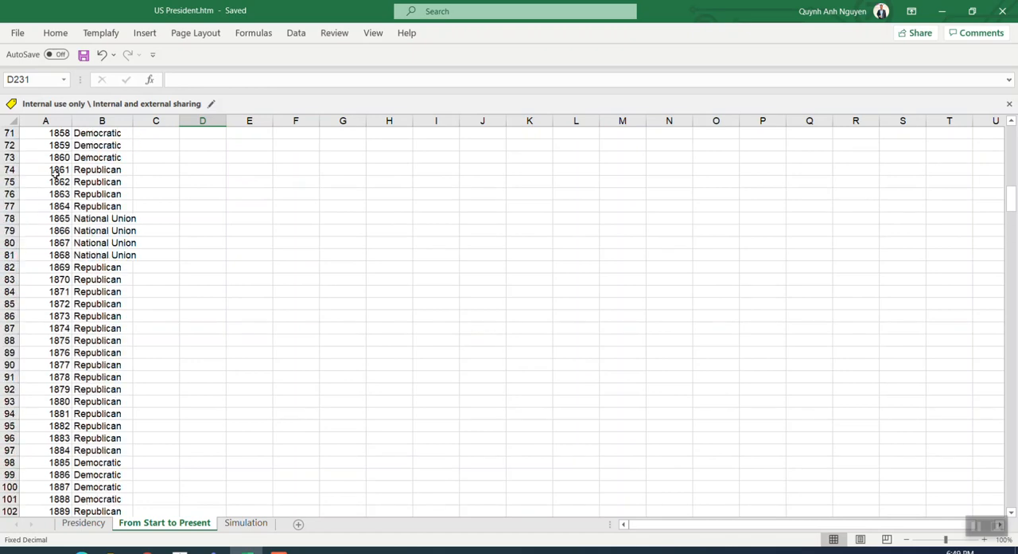
scroll(231, 171, "up", 16)
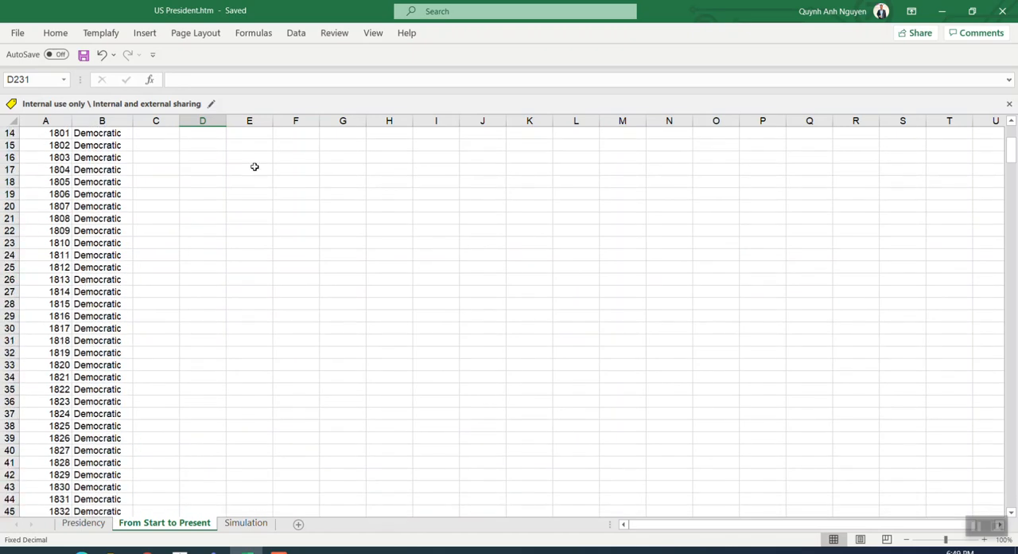
scroll(1013, 150, "up", 1)
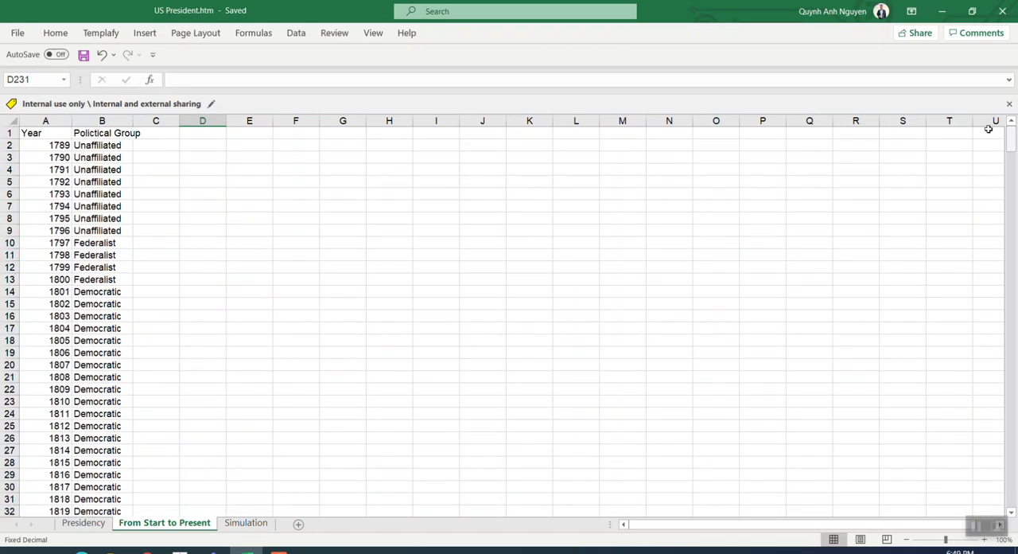
left_click(59, 148)
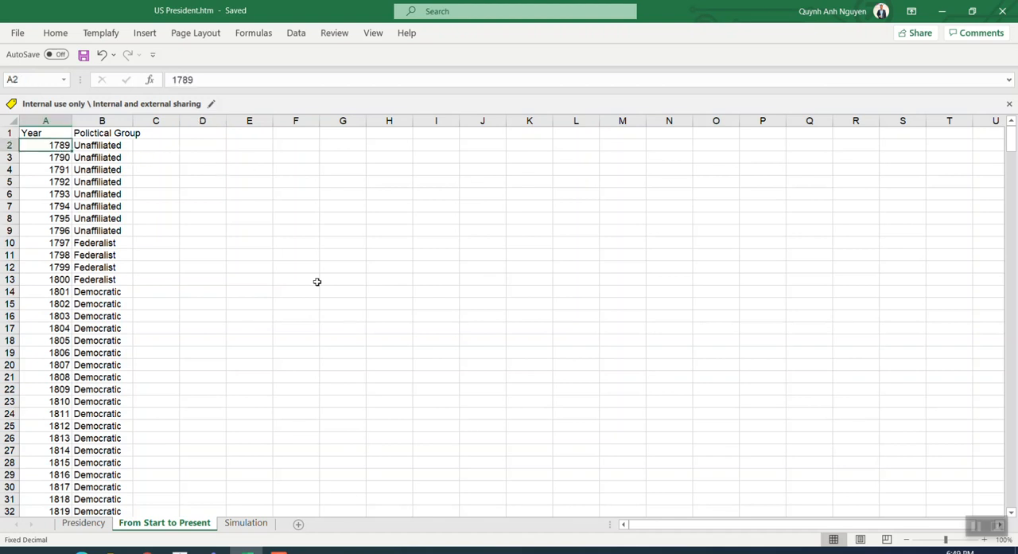
Find the end of the yearly list on the From Start to Present sheet and inspect the last year's cell
left_click_drag(1011, 151, 1014, 513)
scroll(695, 405, "up", 20)
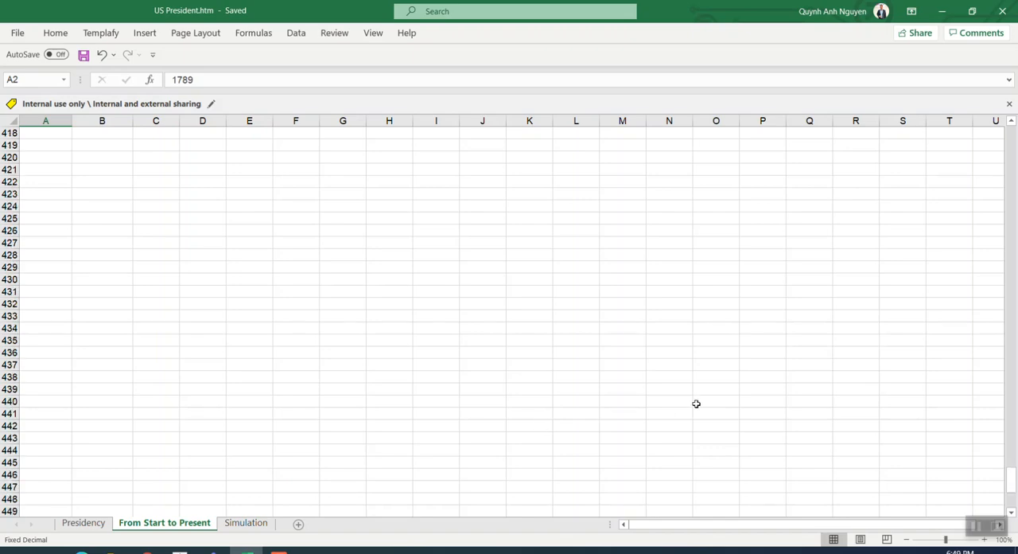
left_click_drag(1011, 450, 1011, 307)
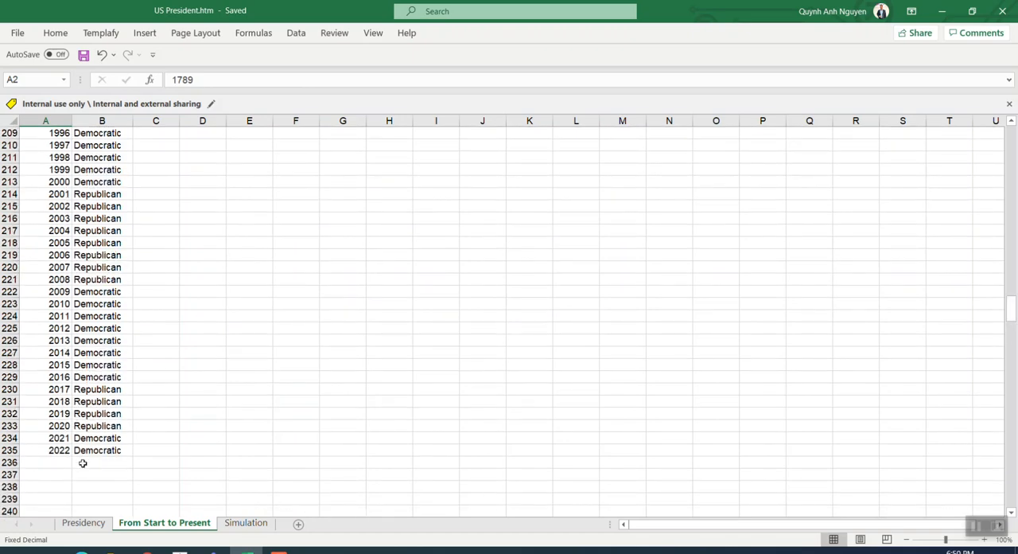
left_click(60, 450)
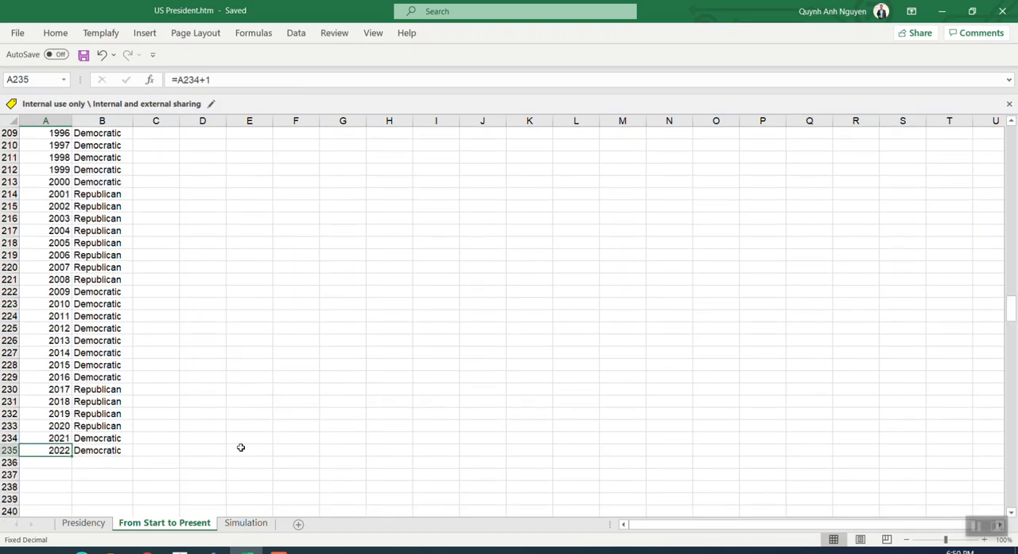
Switch to Tableau, open the X-Axis calculation and examine its [Row]%2=1 condition
left_click(180, 551)
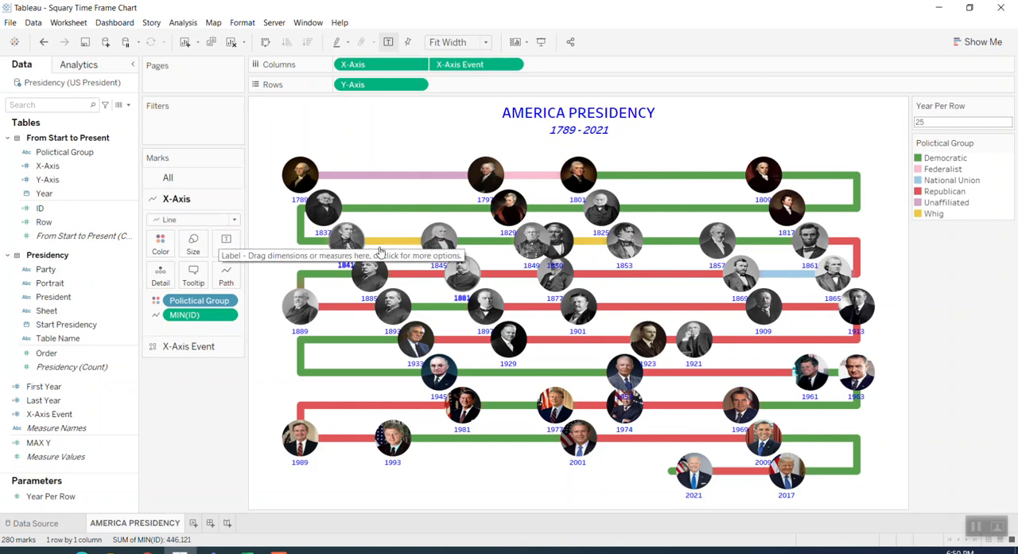
left_click(57, 166)
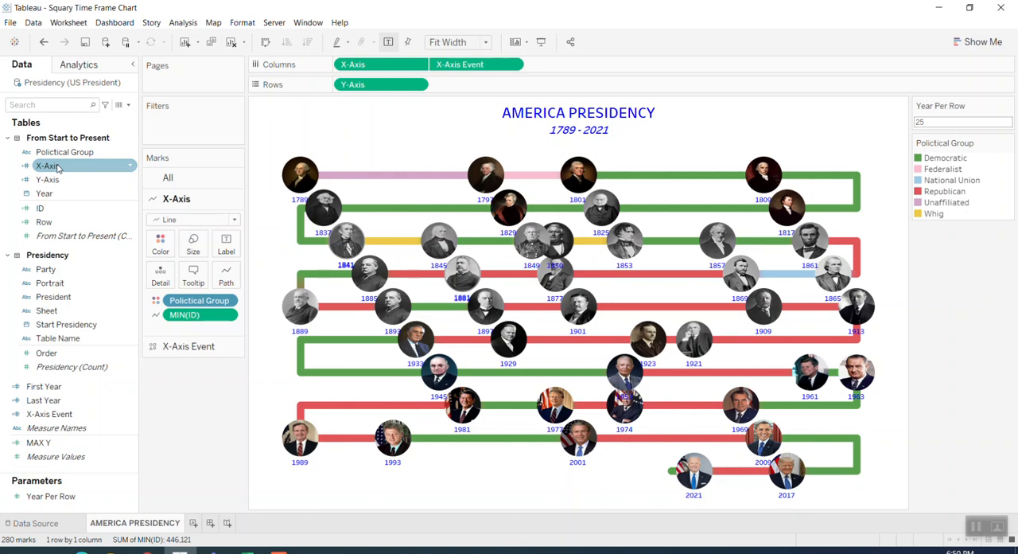
right_click(57, 166)
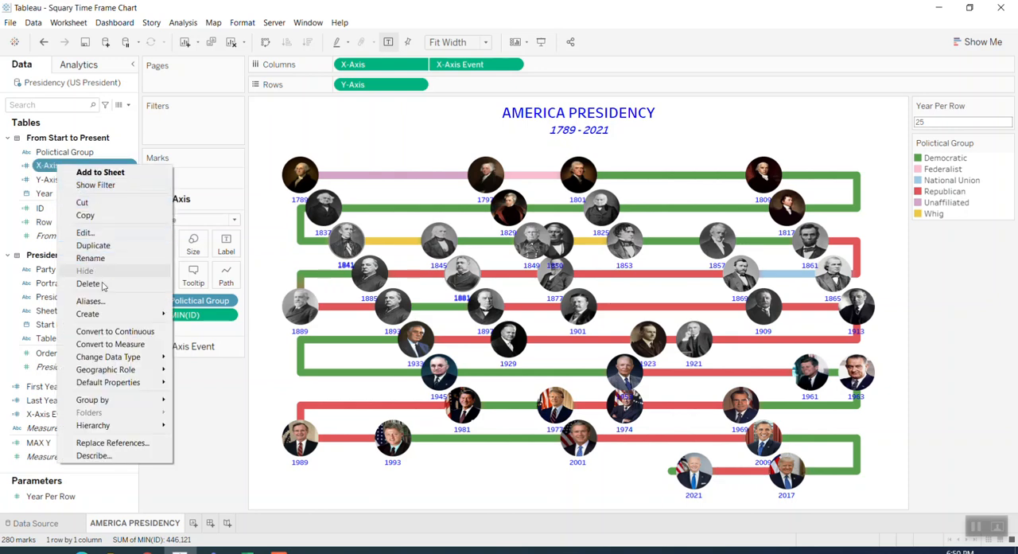
left_click(85, 233)
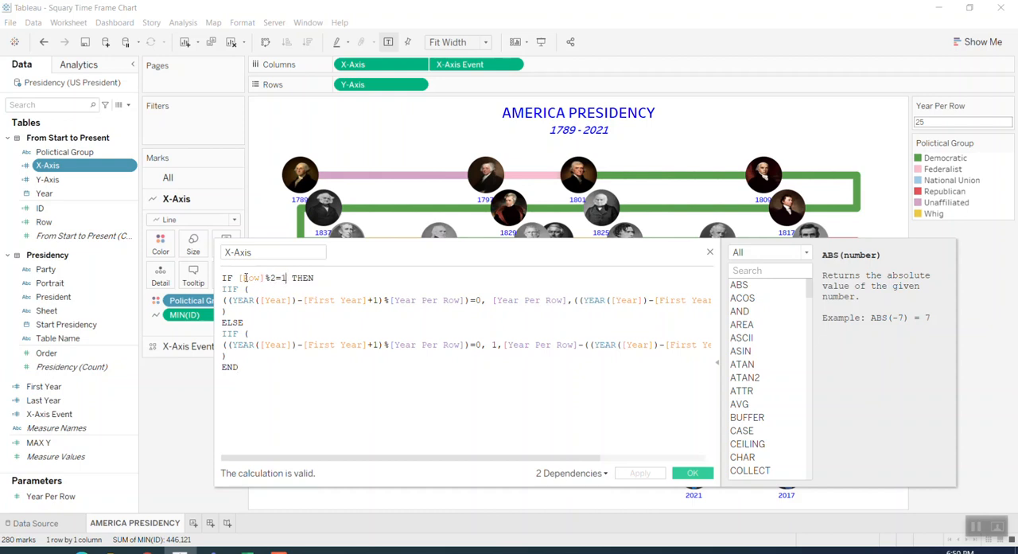
left_click_drag(246, 278, 284, 278)
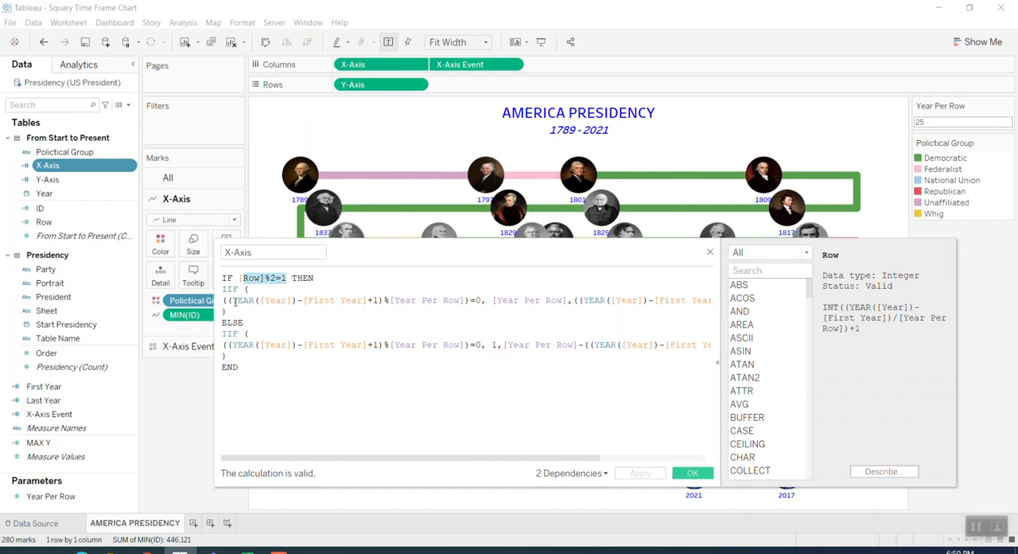
Examine the odd-row branch of the X-Axis formula, from the year remainder test to its two IIF results
left_click_drag(234, 299, 360, 299)
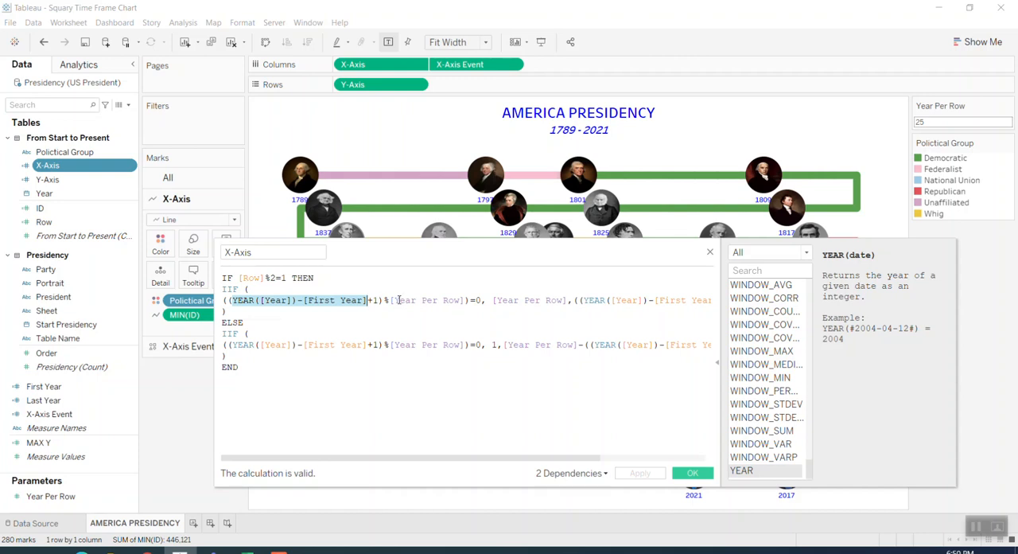
left_click_drag(393, 300, 450, 300)
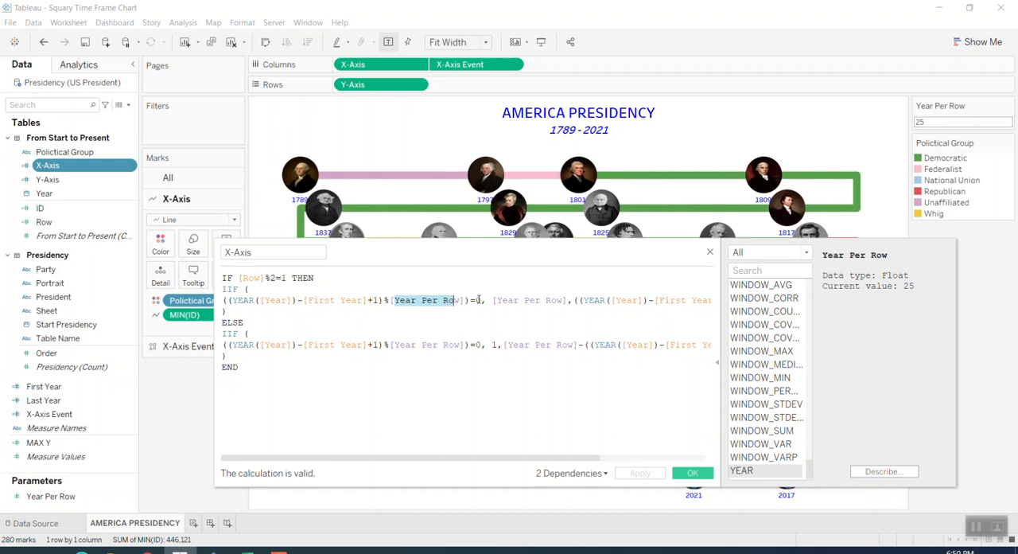
left_click_drag(478, 300, 485, 300)
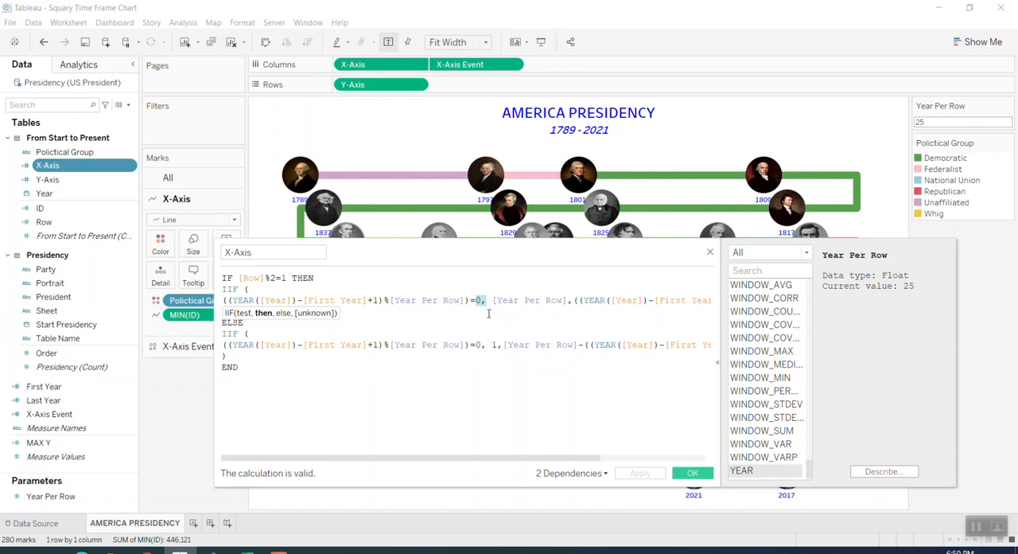
left_click_drag(495, 301, 706, 301)
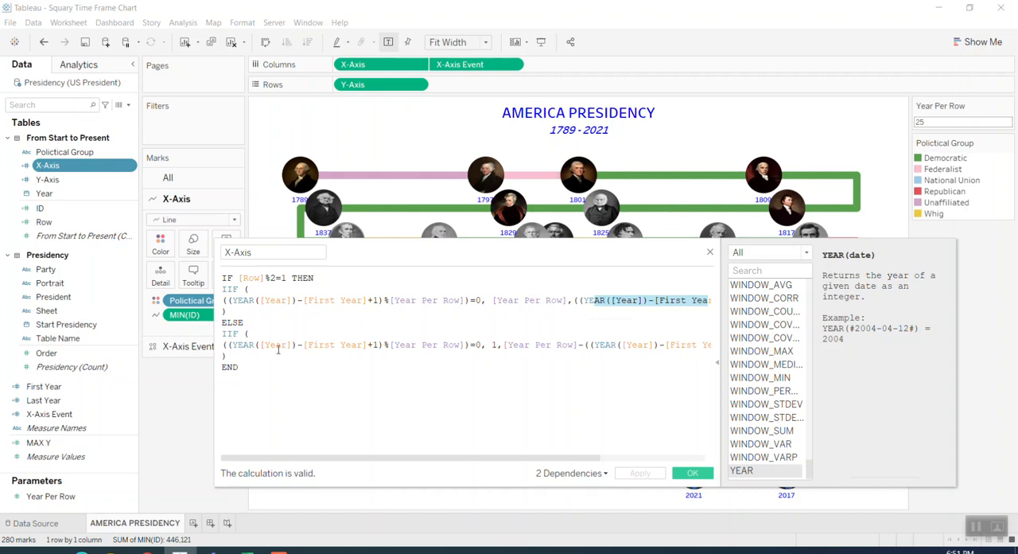
Examine the ELSE branch of the X-Axis formula for even rows, and close the calculation
left_click(494, 343)
type("1,")
left_click(475, 344)
double_click(478, 344)
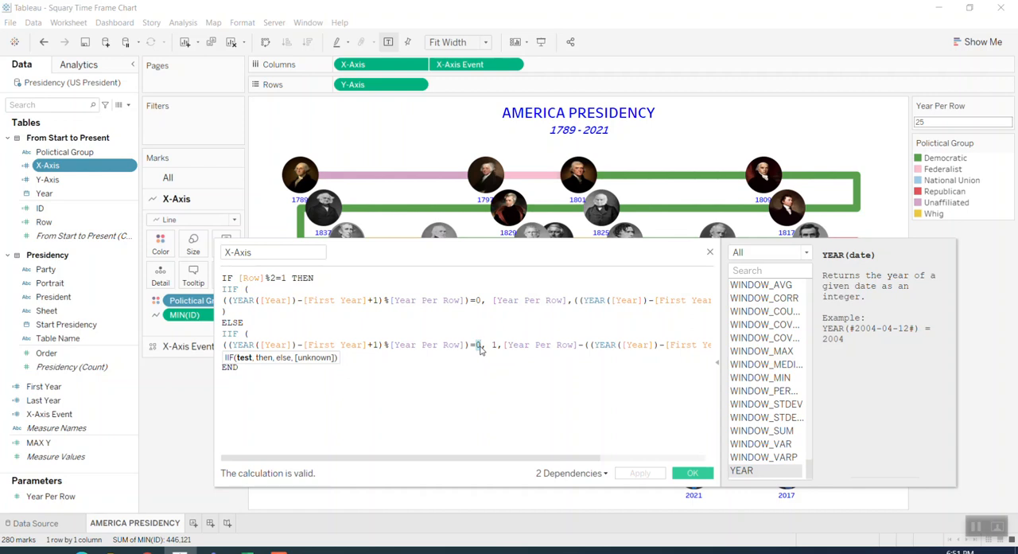
left_click(496, 344)
left_click_drag(507, 345, 579, 344)
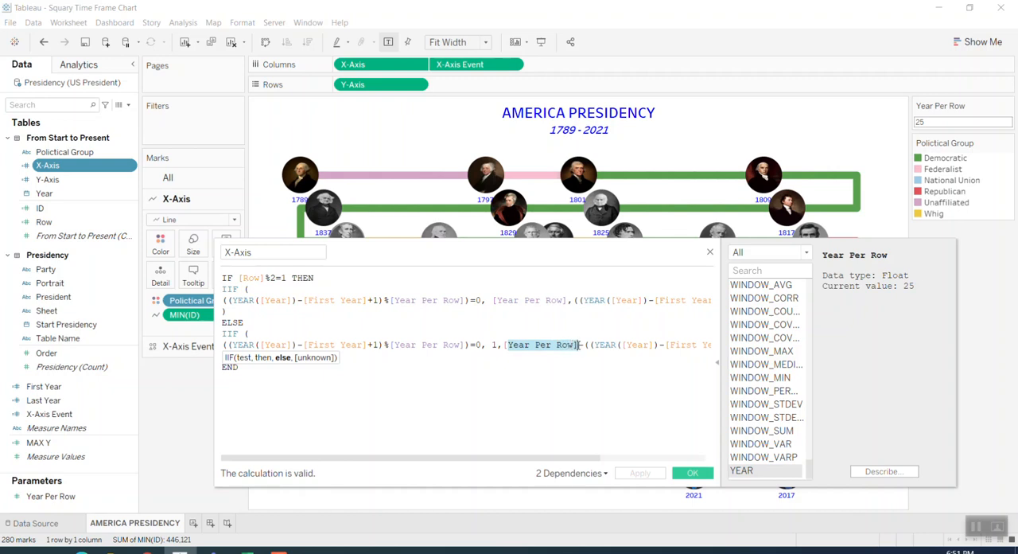
left_click_drag(590, 345, 694, 366)
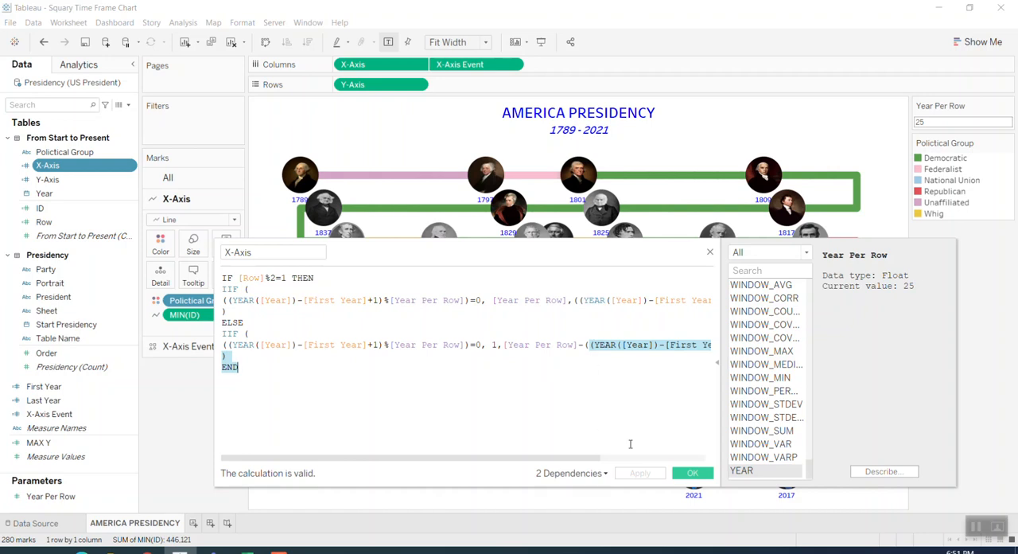
left_click(688, 474)
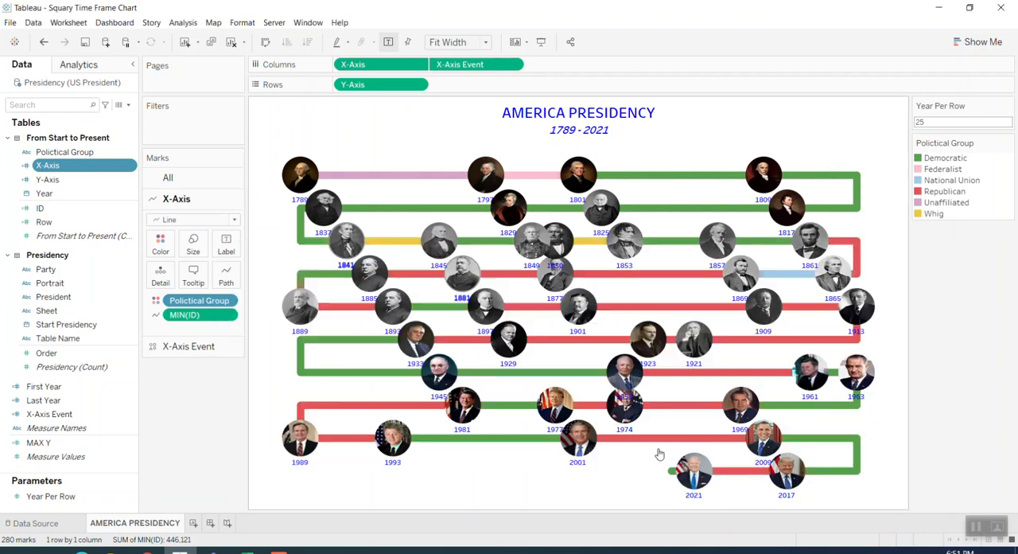
Open the Y-Axis calculation and inspect the definition of its [MAX Y] field
right_click(67, 180)
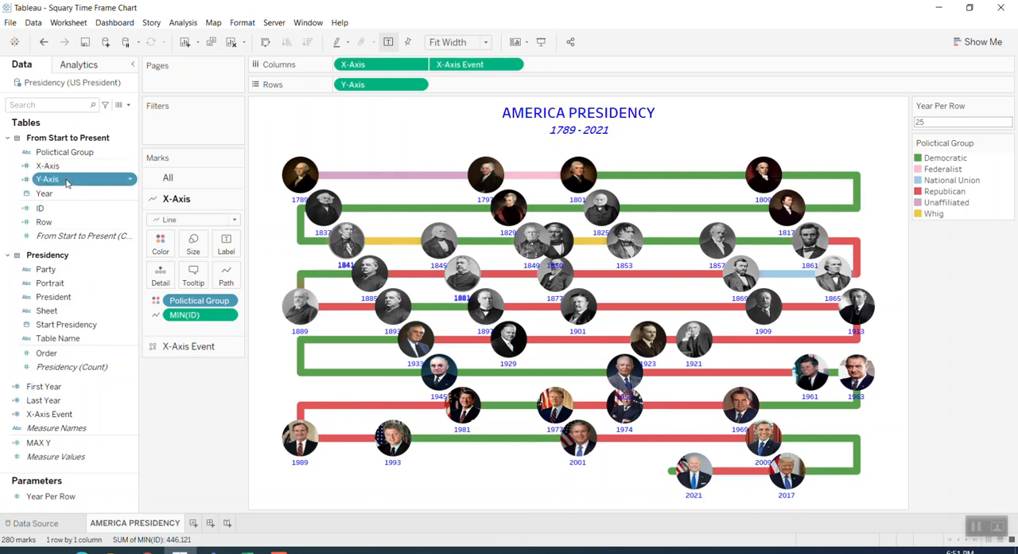
left_click(94, 248)
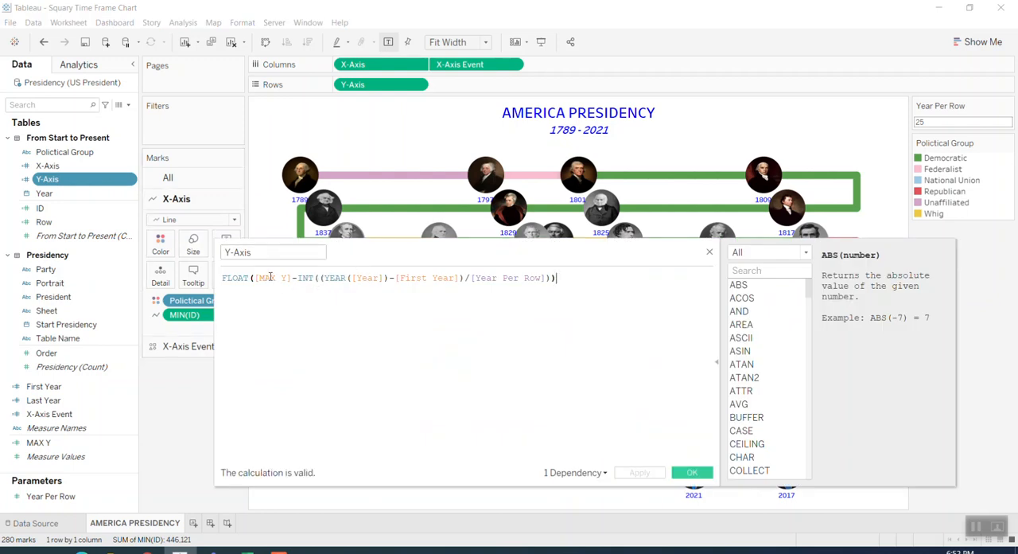
left_click(269, 277)
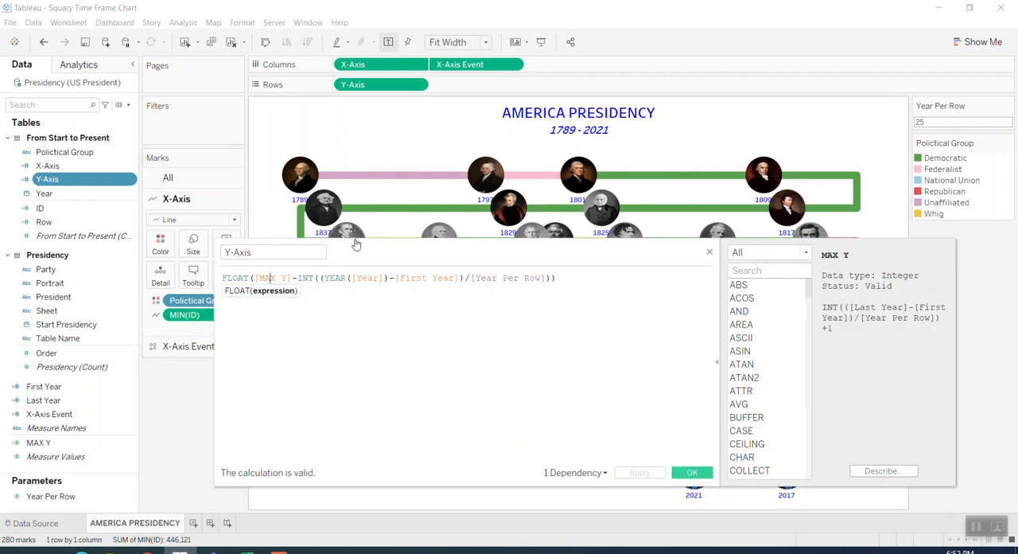
left_click(270, 277)
Switch to Excel and trace the red row axis numbers beside the Simulation grid from 24 down to 1
key("alt+Tab")
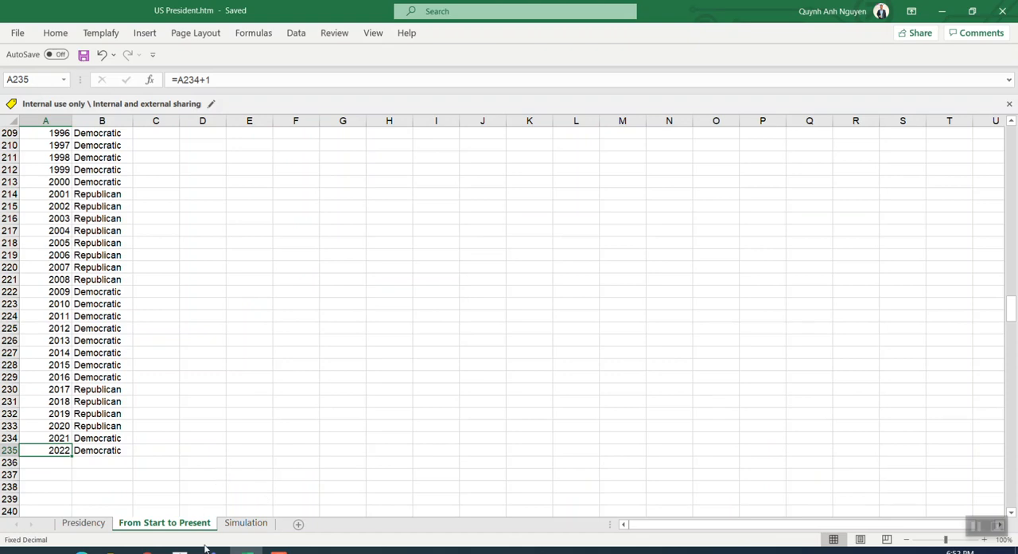
left_click(248, 524)
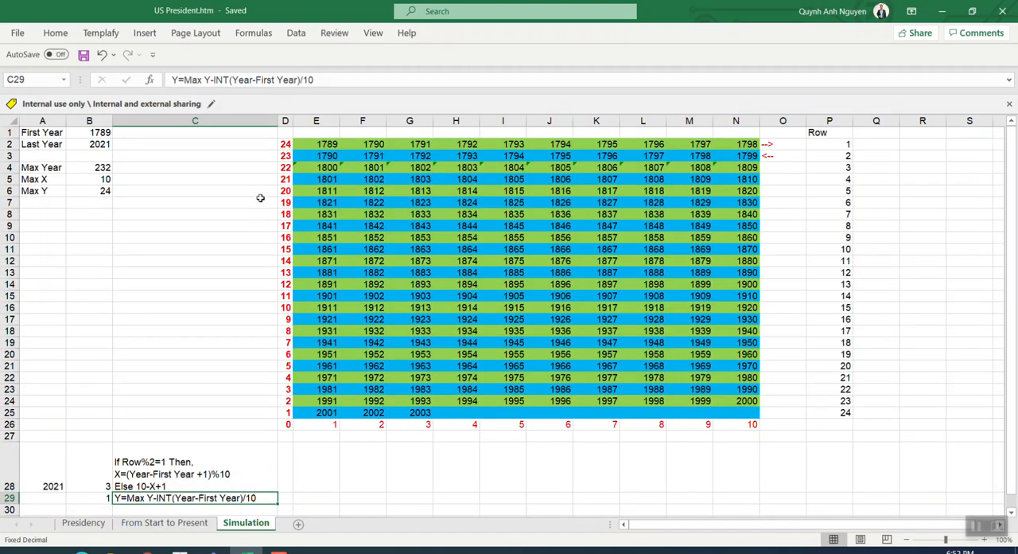
left_click(282, 148)
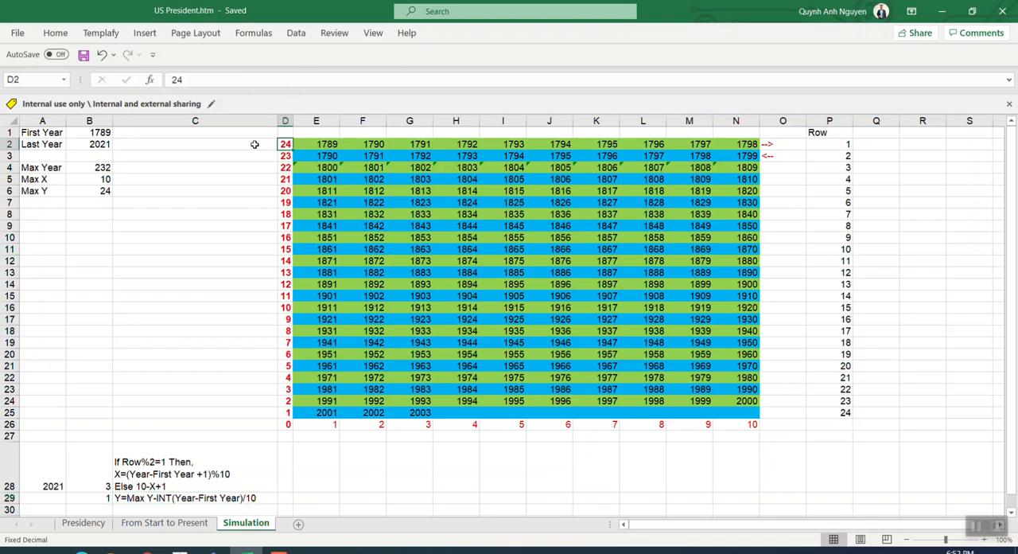
left_click_drag(254, 145, 264, 403)
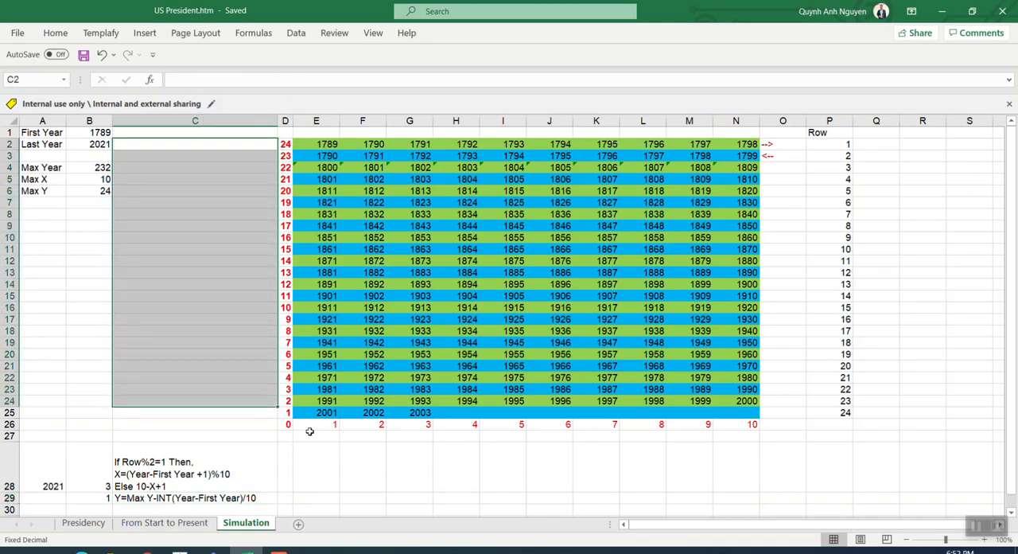
left_click(289, 413)
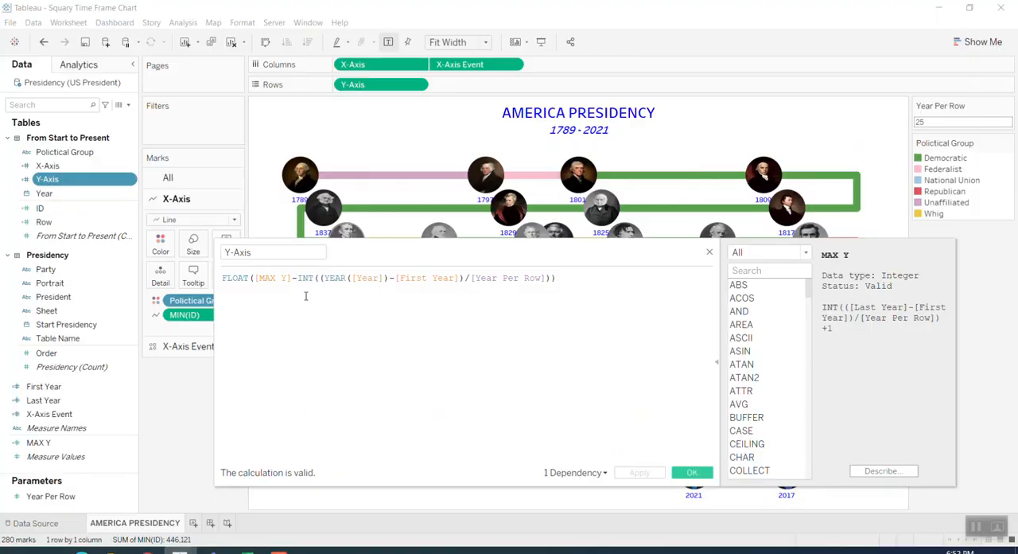
Back in Tableau, examine the [MAX Y] and INT year-difference terms of the Y-Axis formula, and close the calculation
left_click_drag(259, 278, 287, 278)
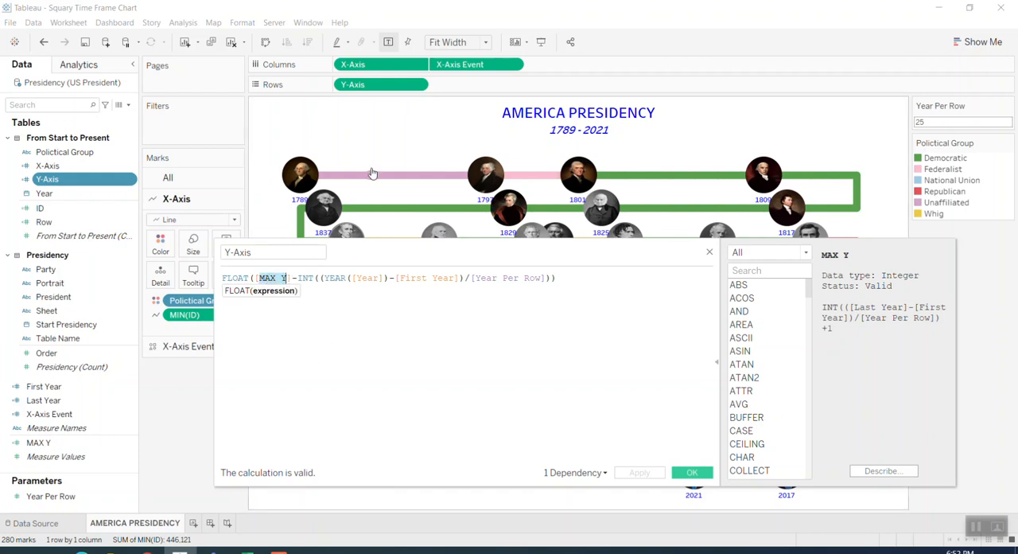
double_click(305, 279)
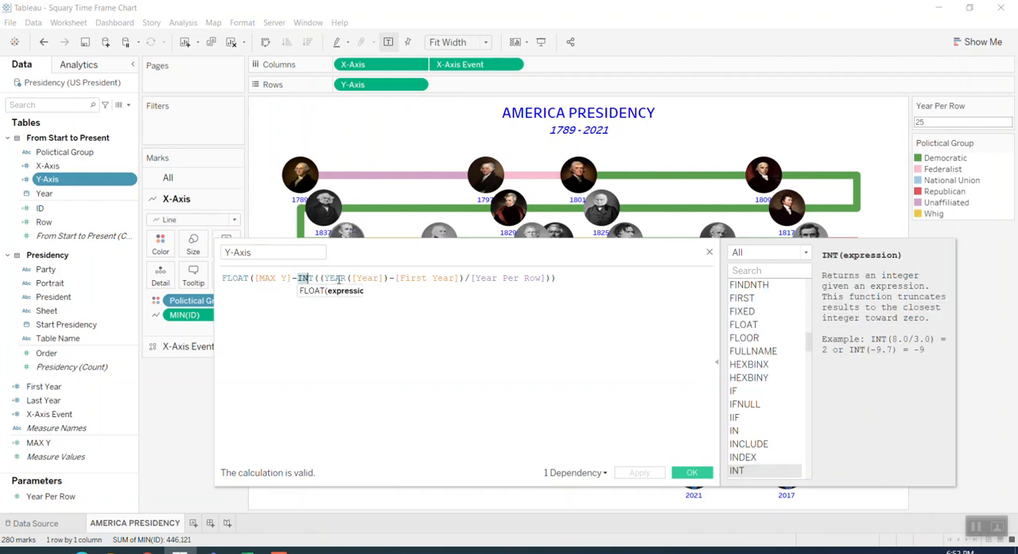
left_click_drag(338, 278, 460, 278)
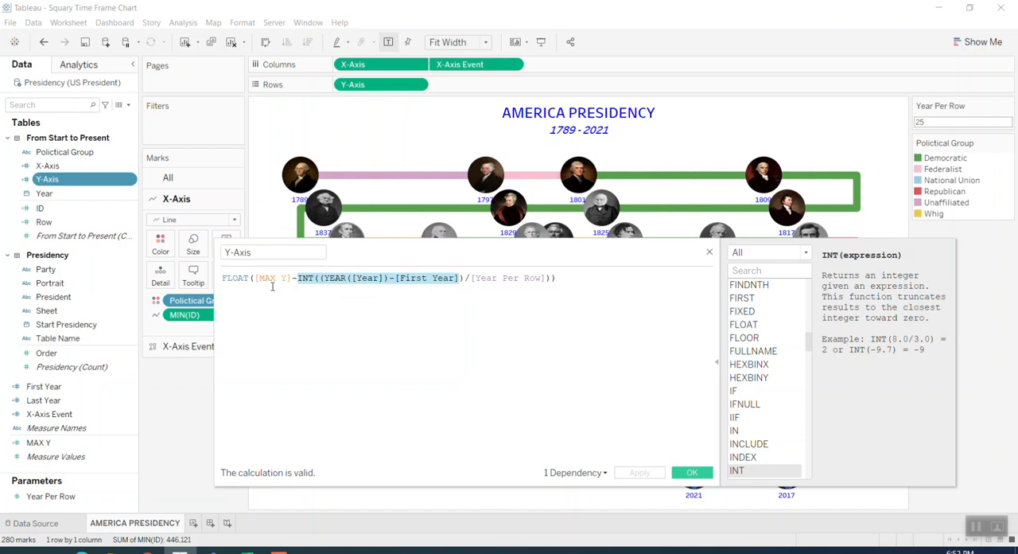
left_click(688, 477)
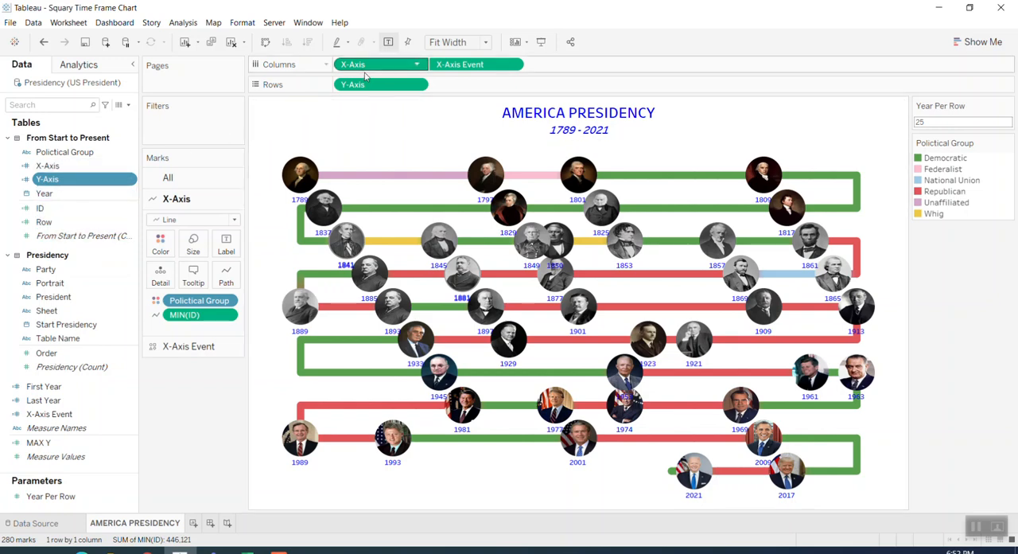
Turn off the dual axis for X-Axis Event, splitting it from the X-Axis line chart
right_click(489, 66)
left_click(511, 227)
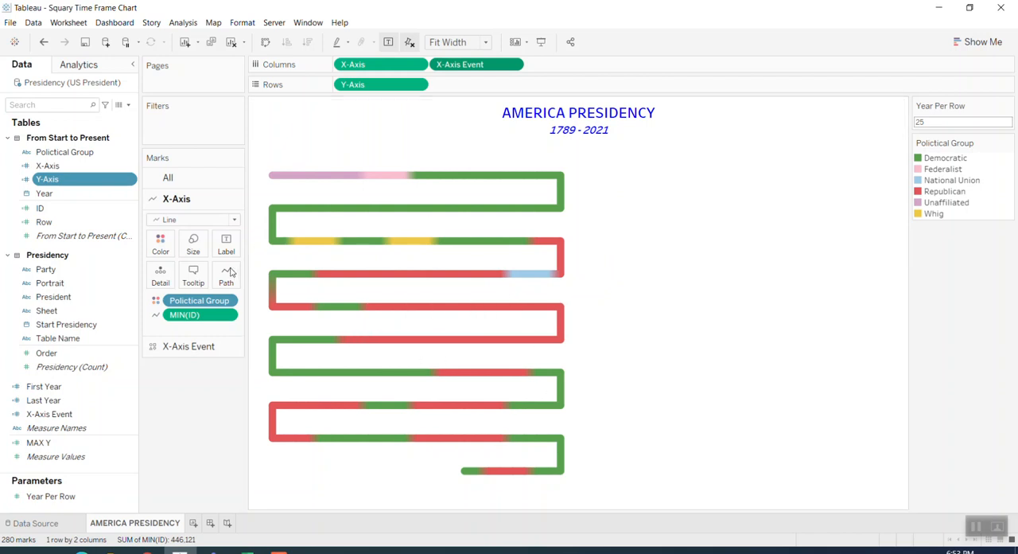
Remove MIN(ID) from the X-Axis line's path and examine the YEAR and MONTH terms of the ID calculation, closing it unchanged
left_click_drag(193, 321, 60, 322)
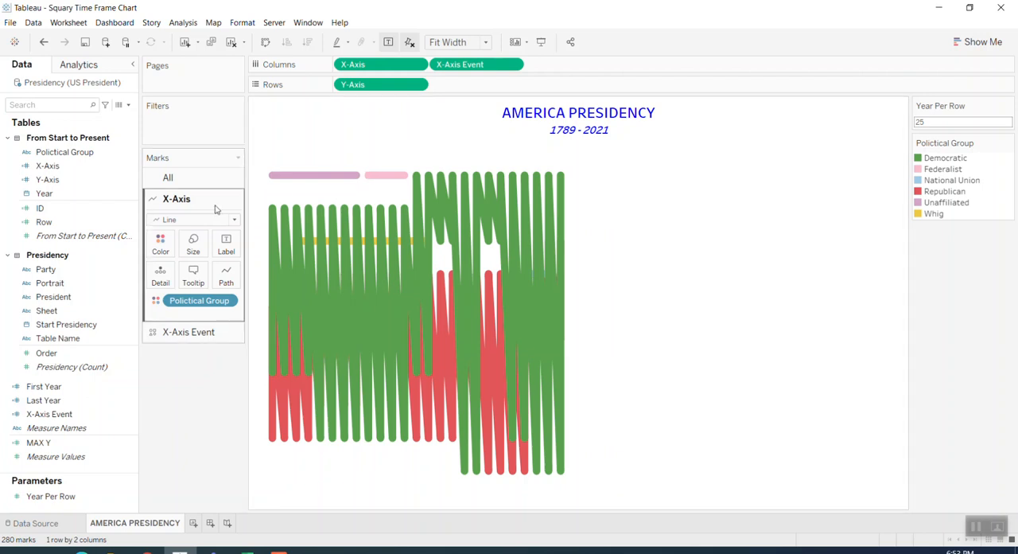
right_click(48, 207)
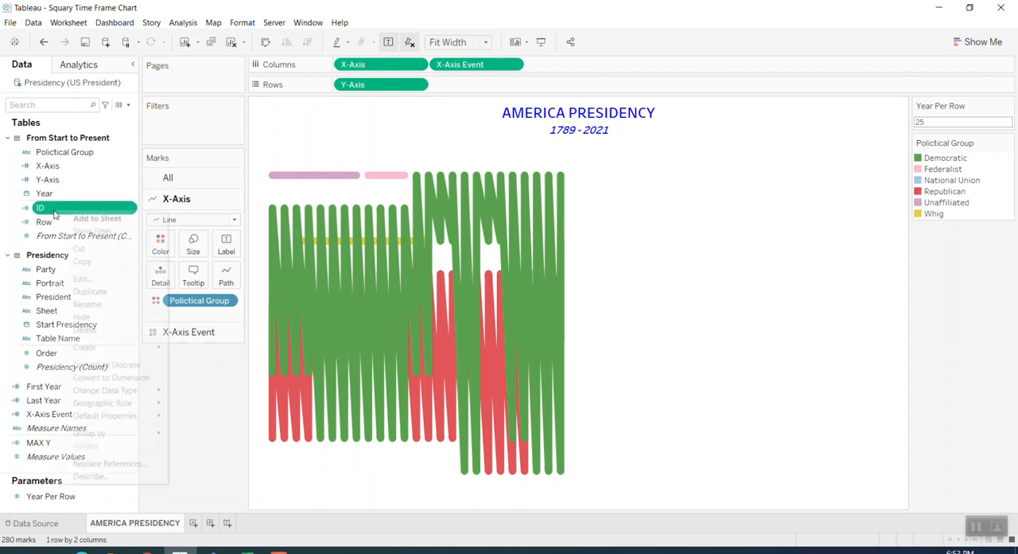
left_click(112, 278)
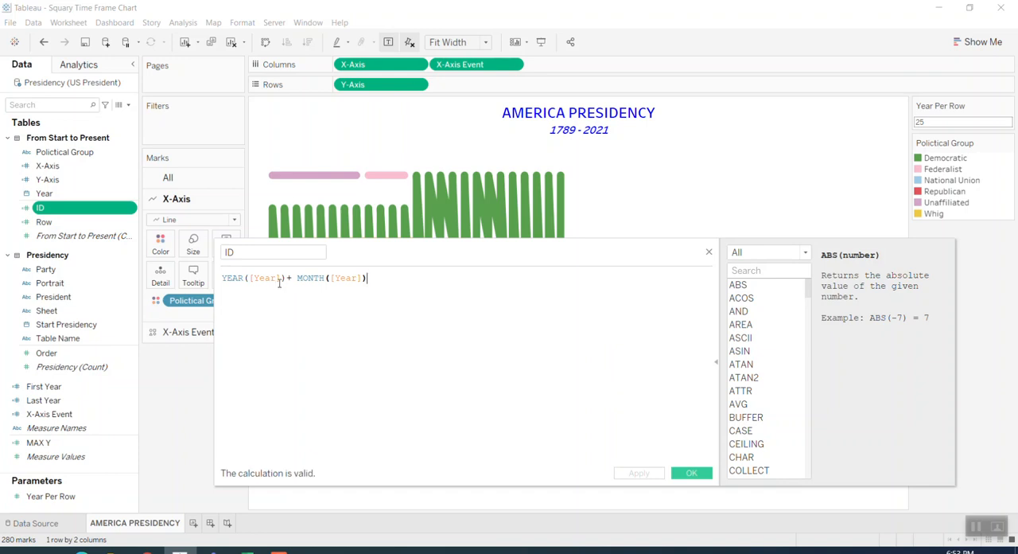
left_click_drag(286, 280, 227, 286)
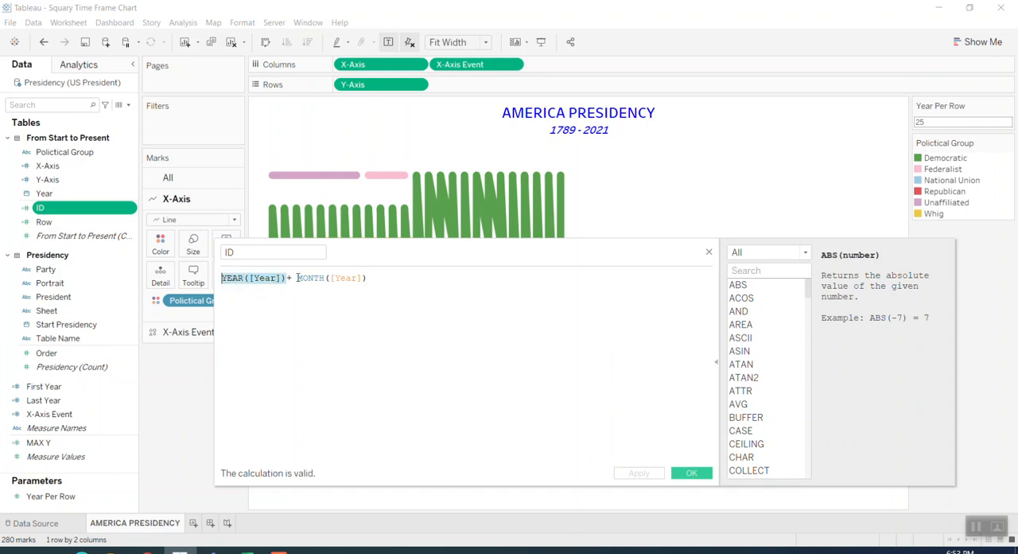
left_click_drag(298, 278, 211, 278)
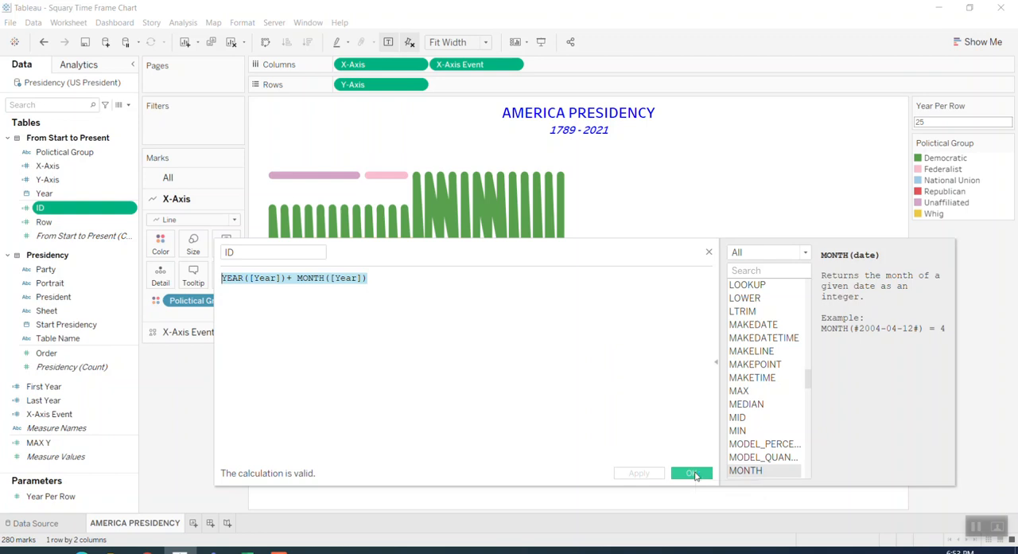
left_click(692, 473)
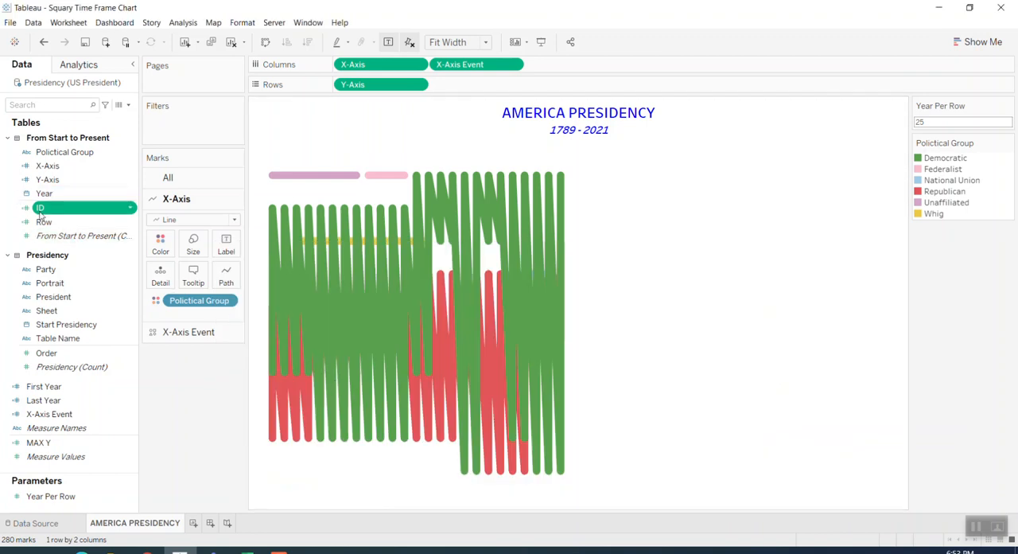
Add ID to the X-Axis line's path and aggregate it as Minimum
left_click_drag(40, 209, 222, 289)
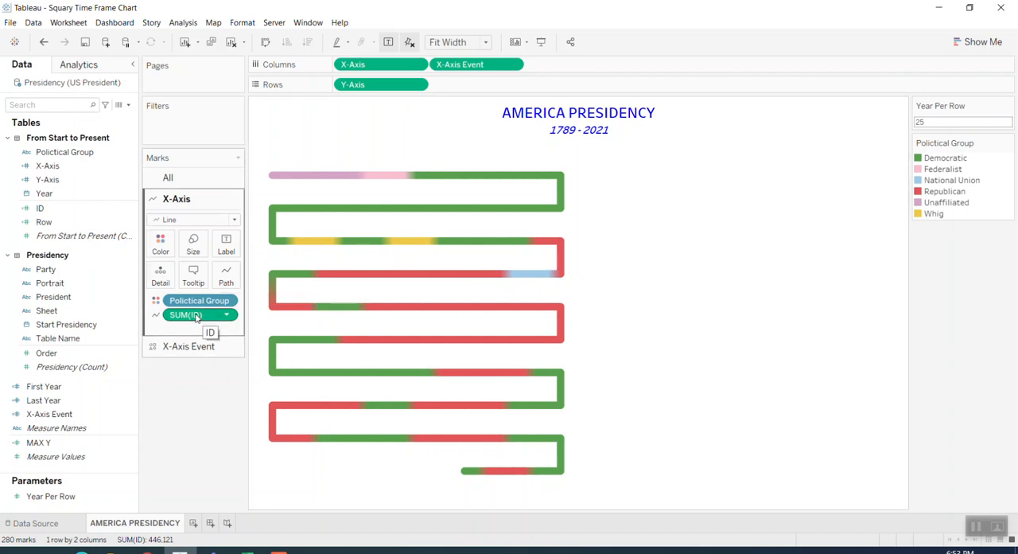
right_click(196, 317)
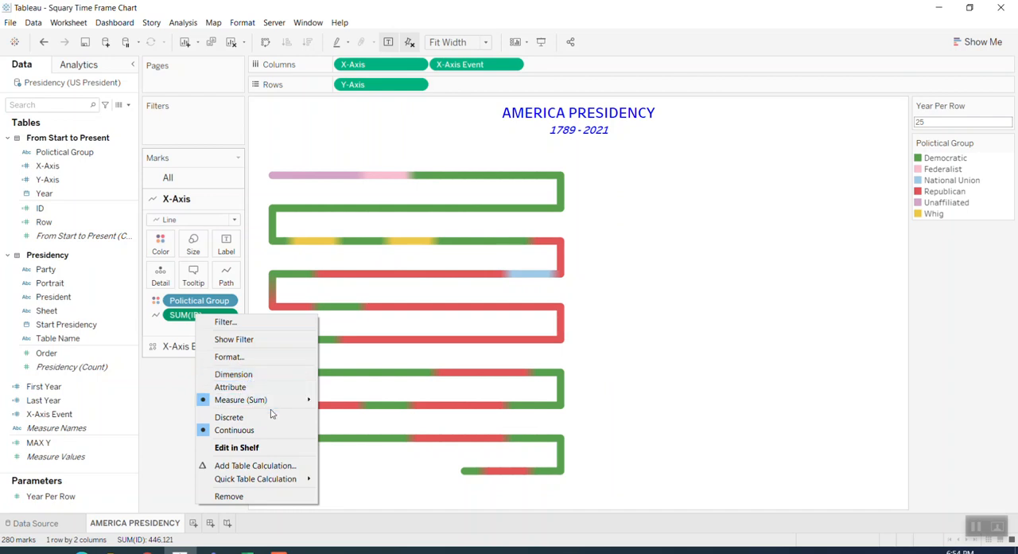
mouse_move(284, 399)
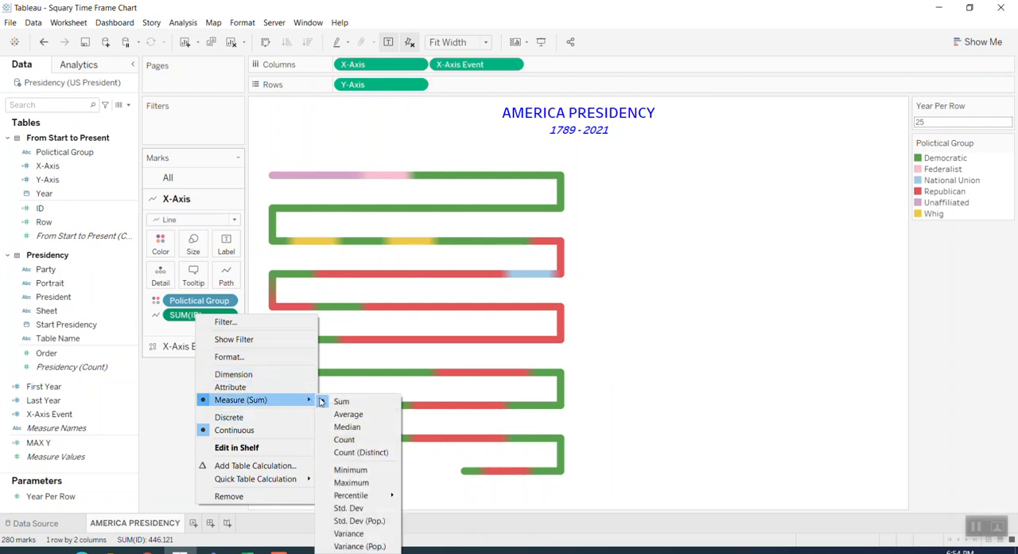
left_click(350, 470)
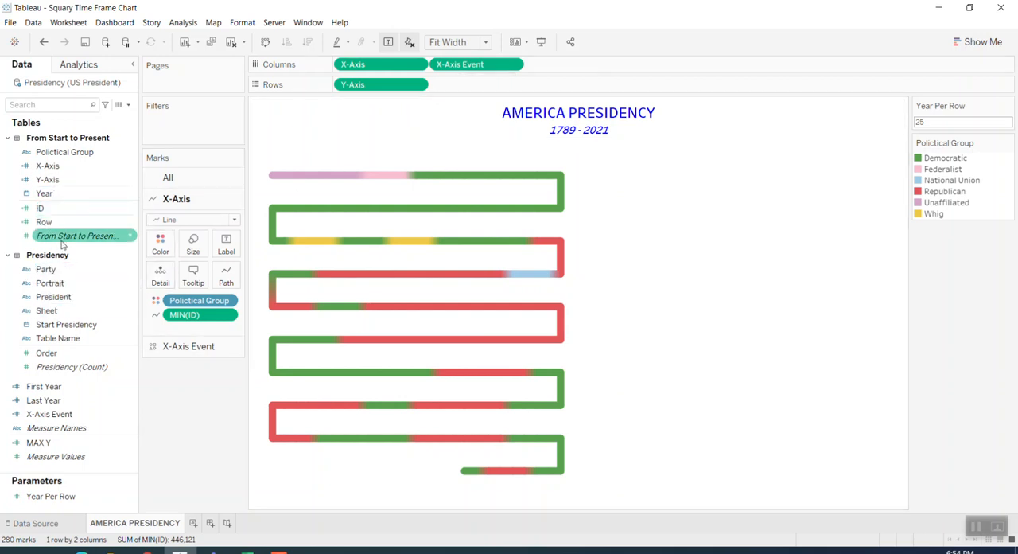
Examine the X-Axis Event calculation's start-year condition and its [X-Axis] result, and close the calculation
left_click(46, 165)
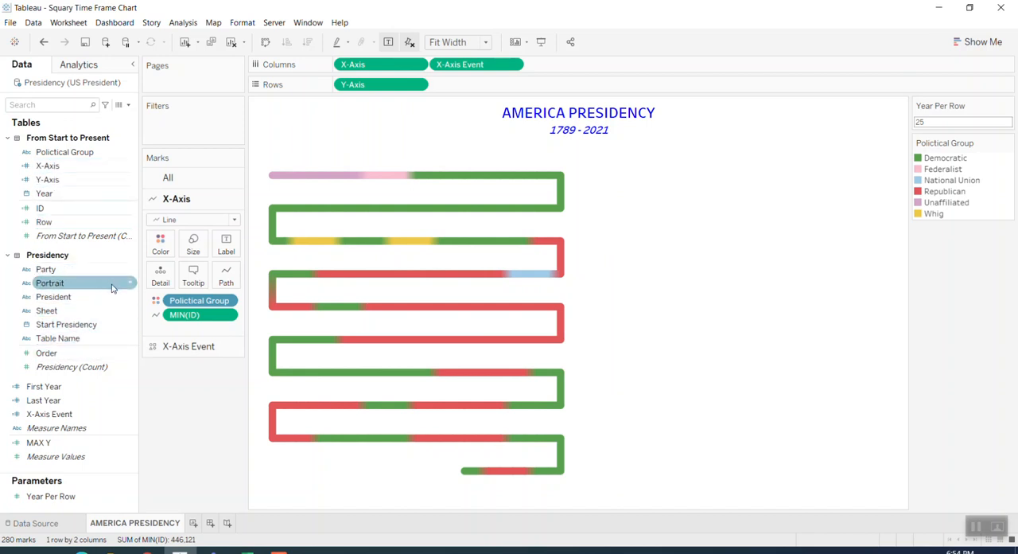
right_click(61, 420)
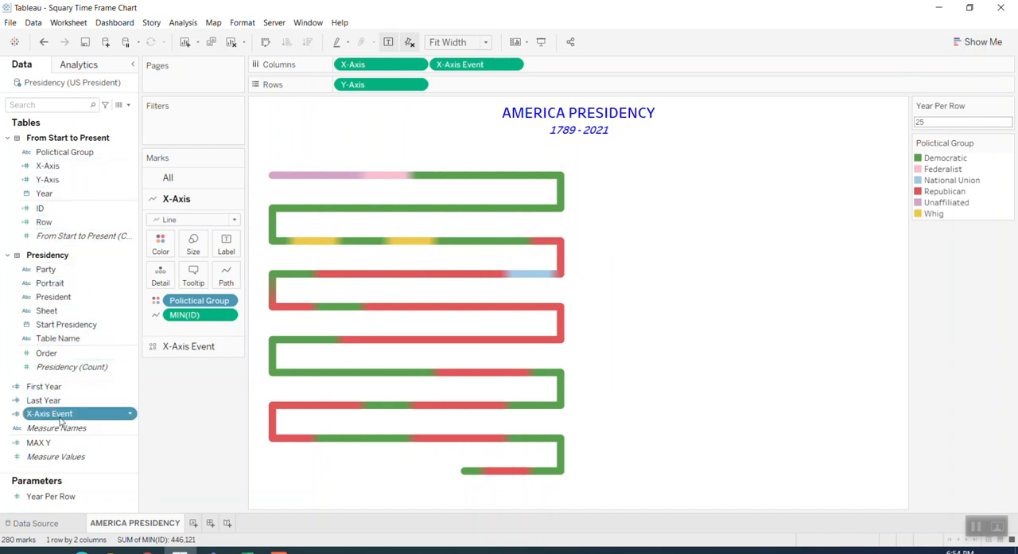
left_click(106, 193)
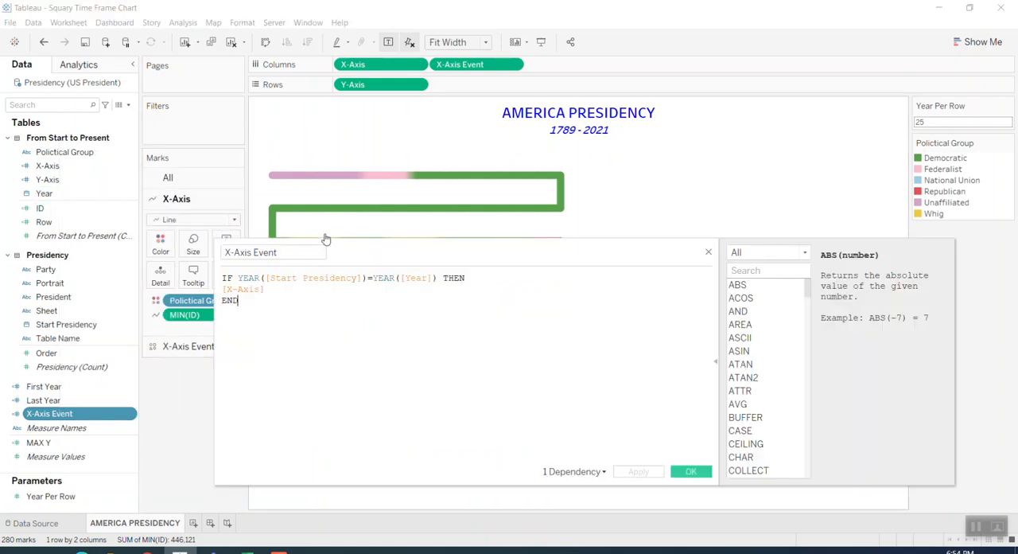
left_click_drag(255, 278, 423, 295)
left_click(335, 295)
left_click_drag(264, 289, 224, 300)
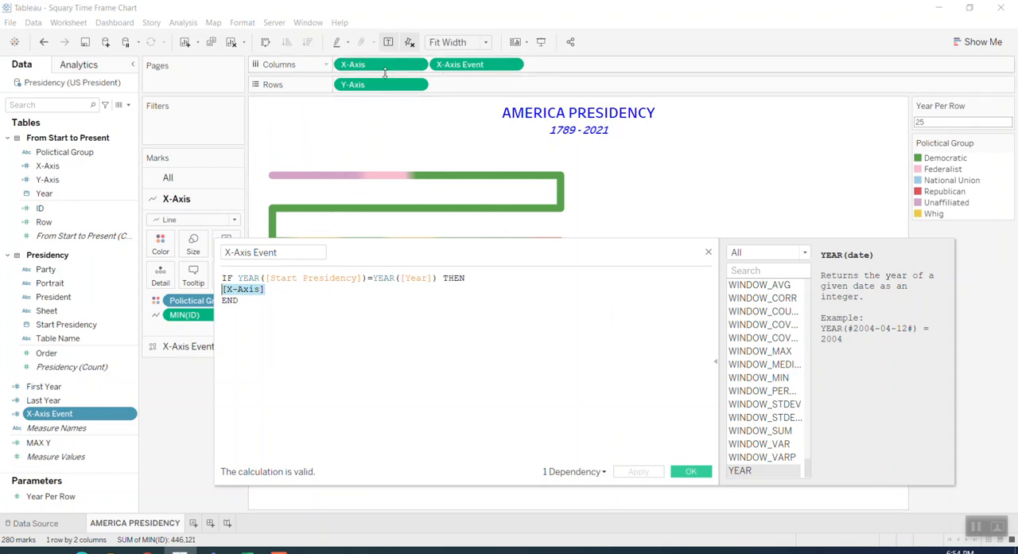
left_click(708, 253)
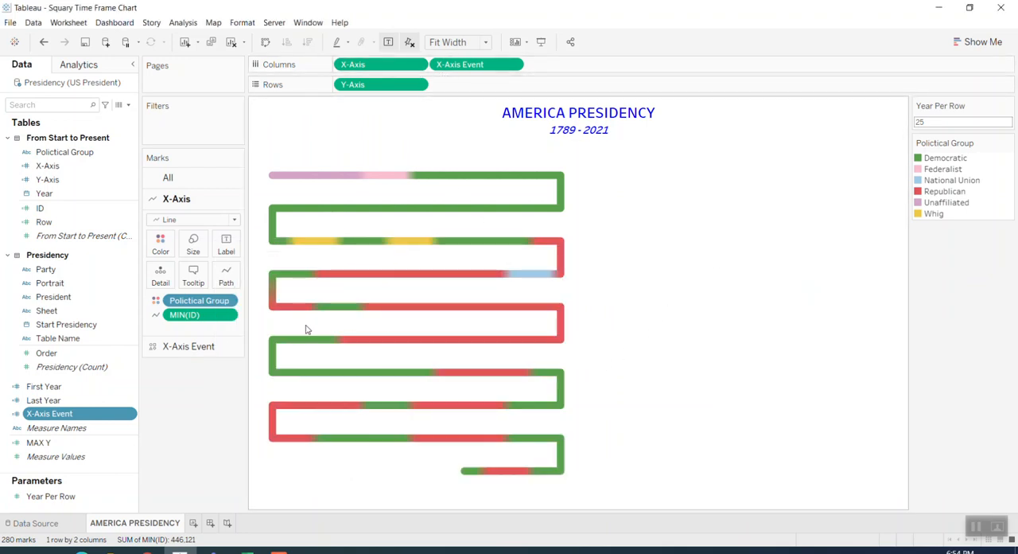
Remove X-Axis Event from Columns and add it back as a continuous field placed after X-Axis
left_click(187, 346)
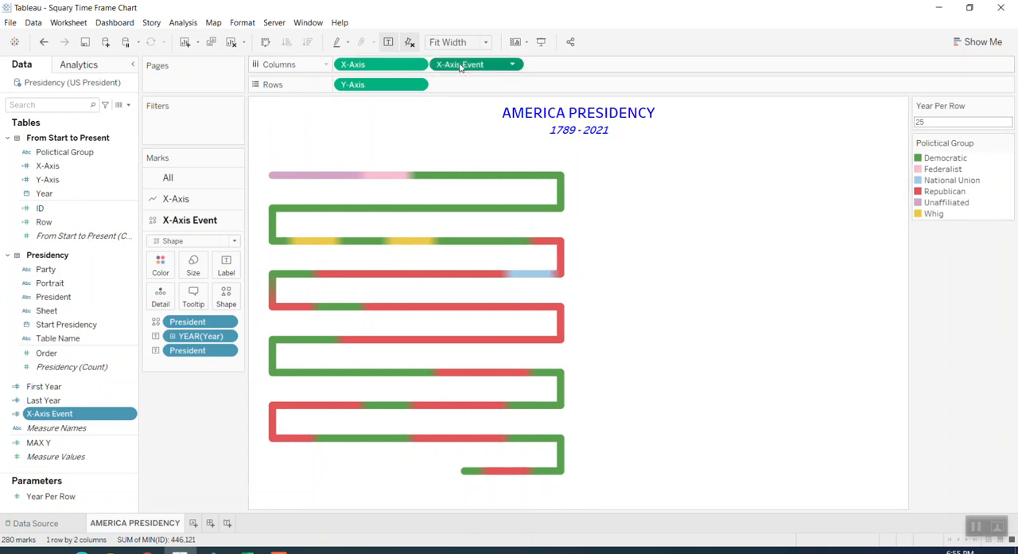
left_click_drag(460, 65, 105, 269)
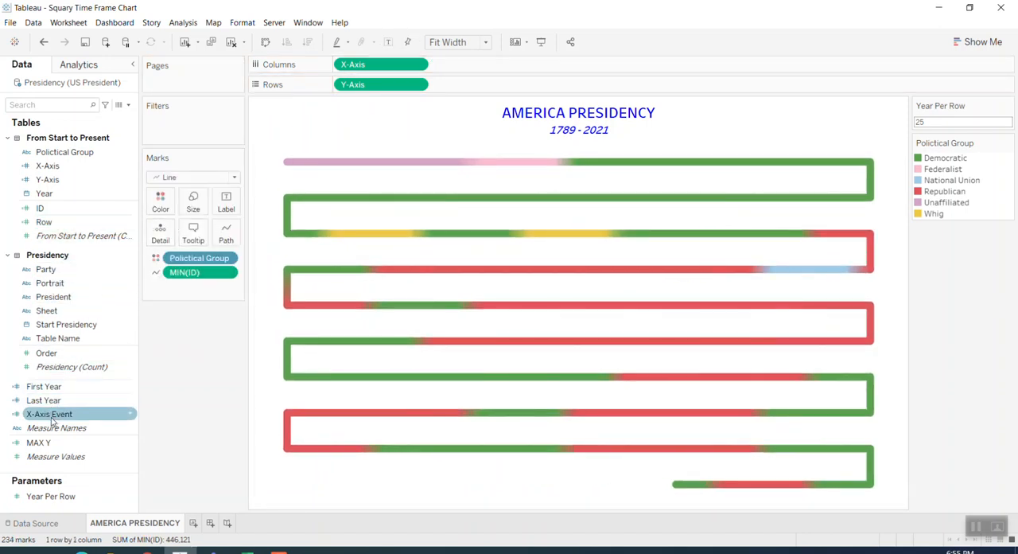
left_click_drag(52, 422, 475, 75)
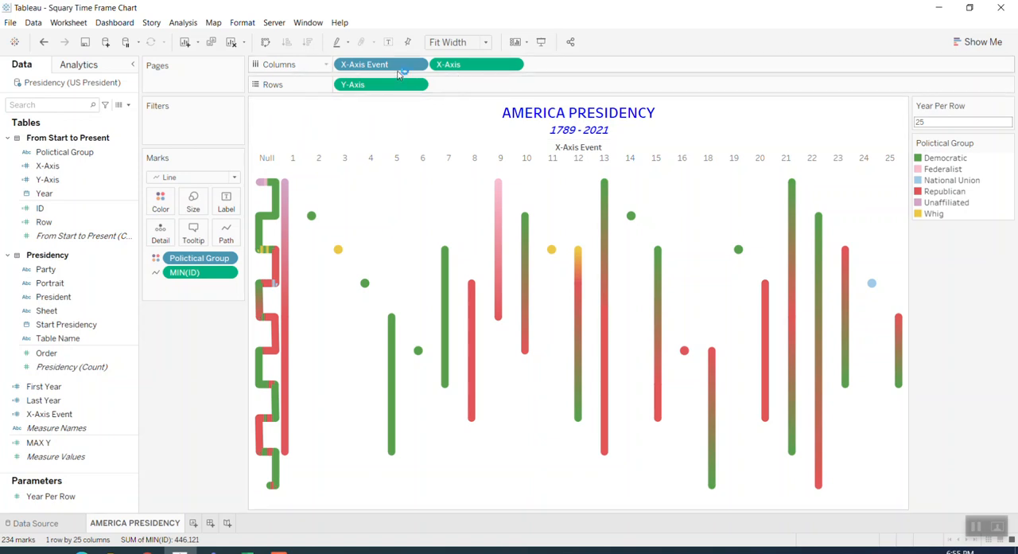
left_click_drag(398, 69, 587, 73)
mouse_move(384, 68)
left_mouse_down()
mouse_move(442, 80)
mouse_move(584, 68)
mouse_move(390, 70)
mouse_move(401, 69)
left_mouse_up()
left_click(417, 65)
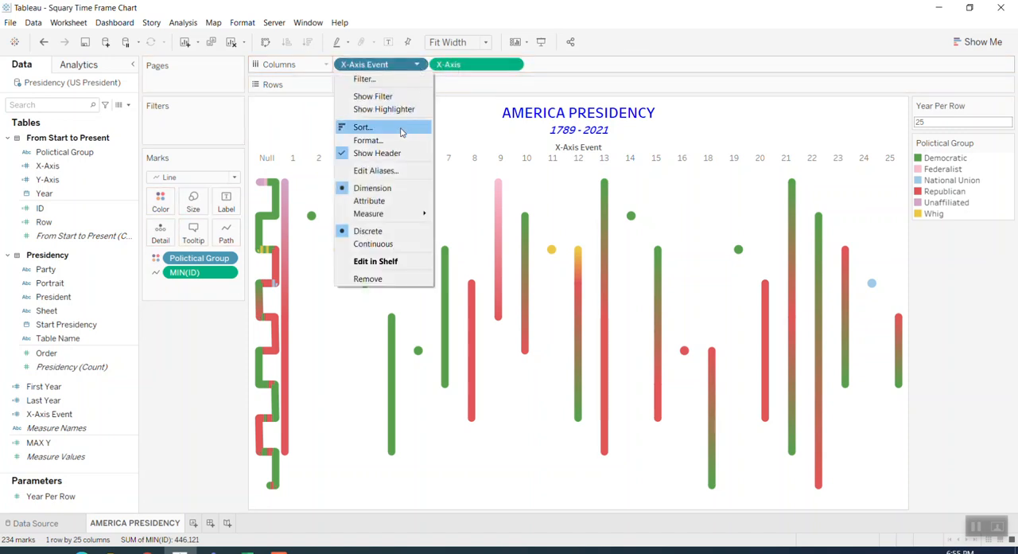
left_click(378, 246)
left_click_drag(356, 66, 529, 66)
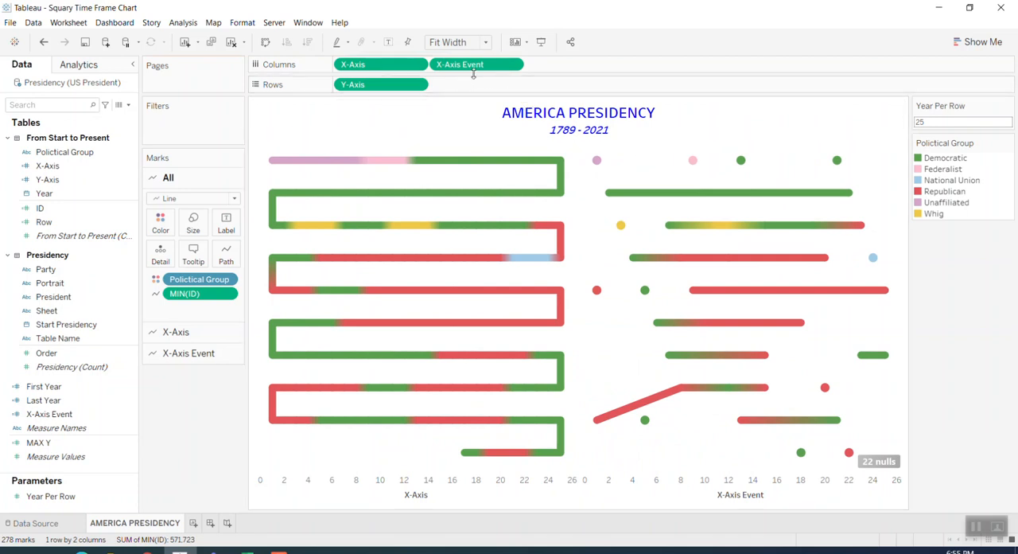
Change the mark type of X-Axis Event from line to Shape
left_click(512, 66)
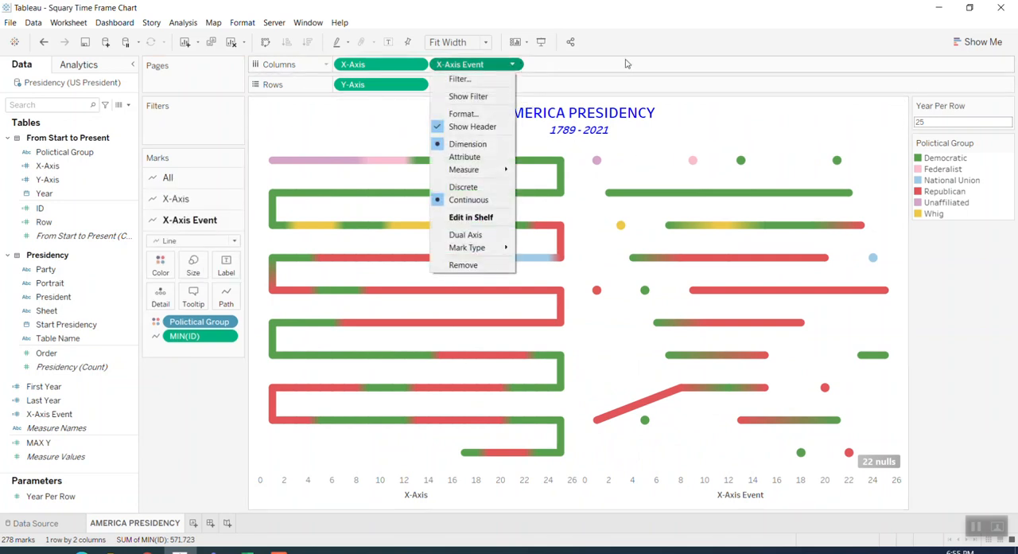
left_click(656, 51)
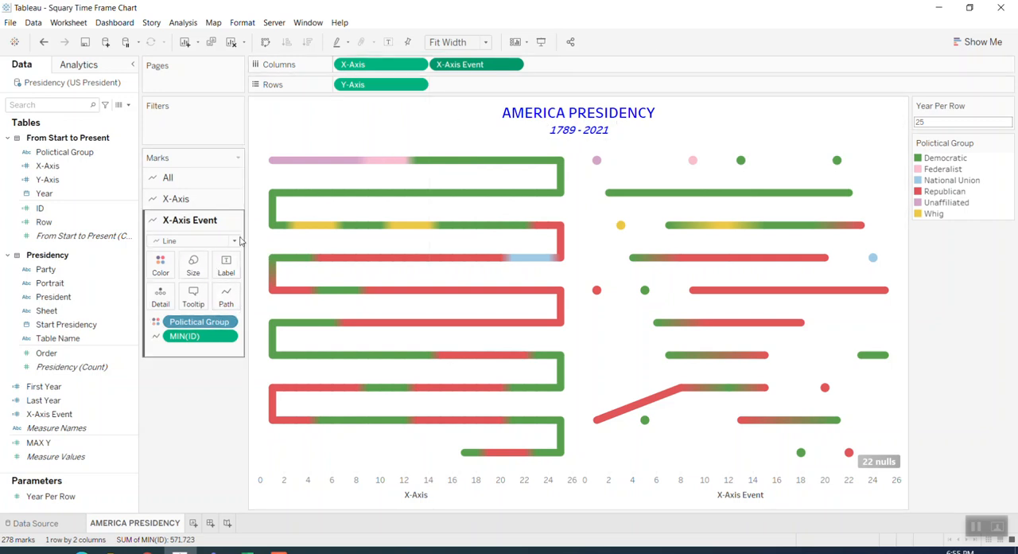
left_click(199, 241)
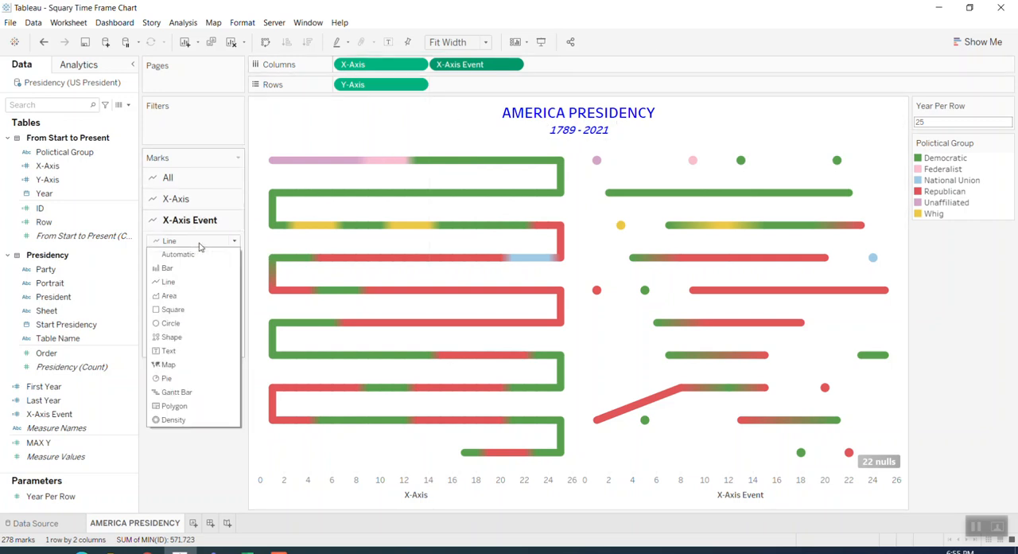
left_click(172, 337)
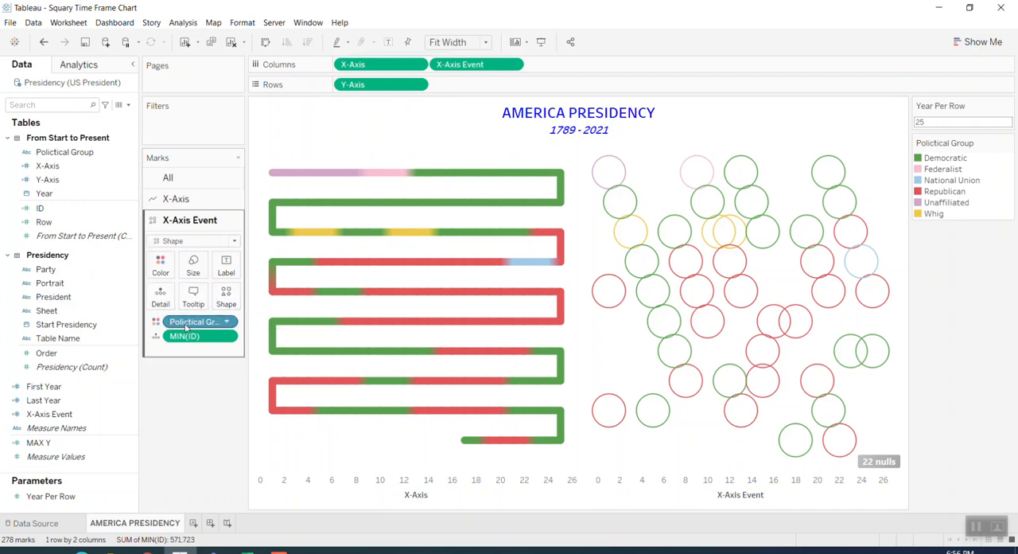
Clear Polictical Group and MIN(ID) from the X-Axis Event marks and assign President to their shape
left_click_drag(171, 328, 123, 339)
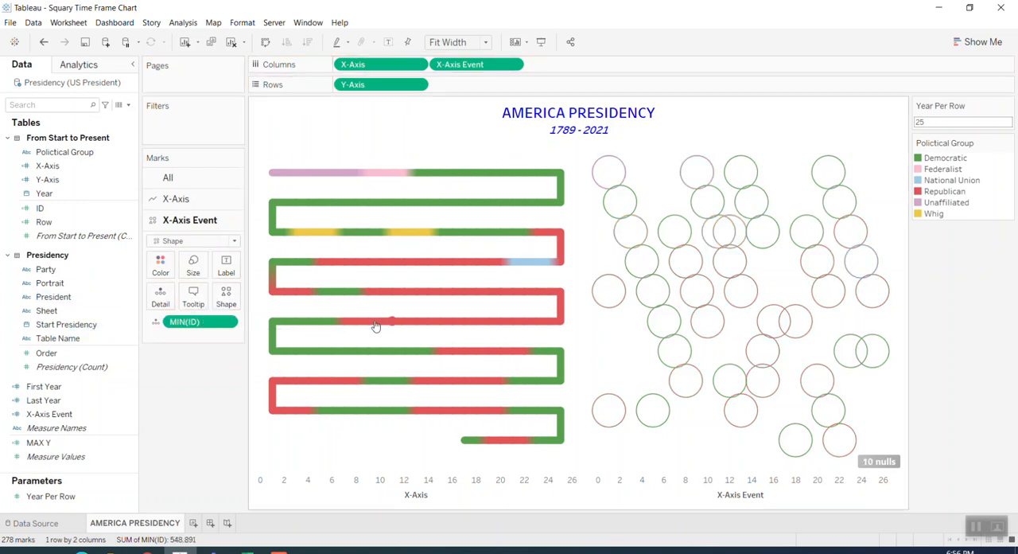
left_click_drag(209, 330, 511, 302)
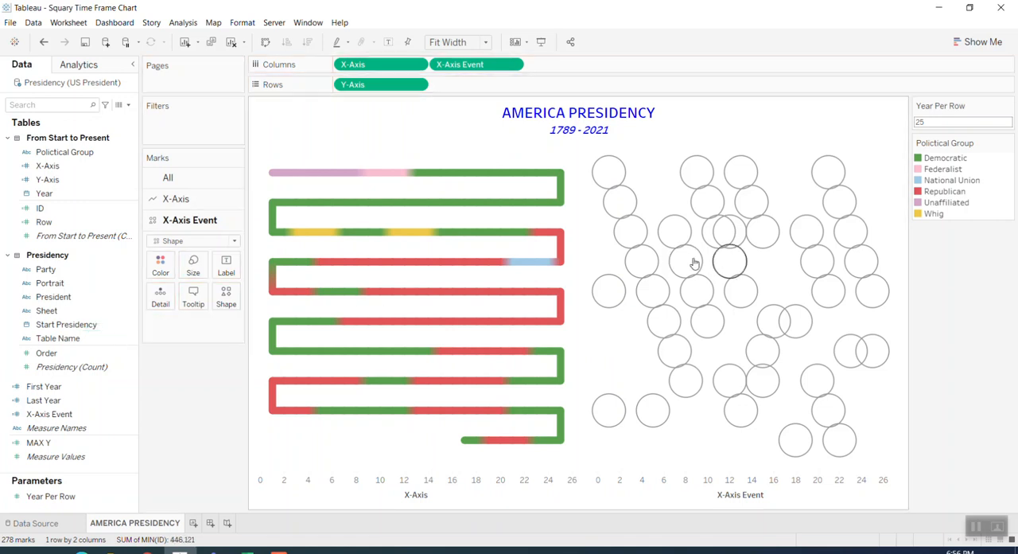
left_click_drag(63, 297, 228, 309)
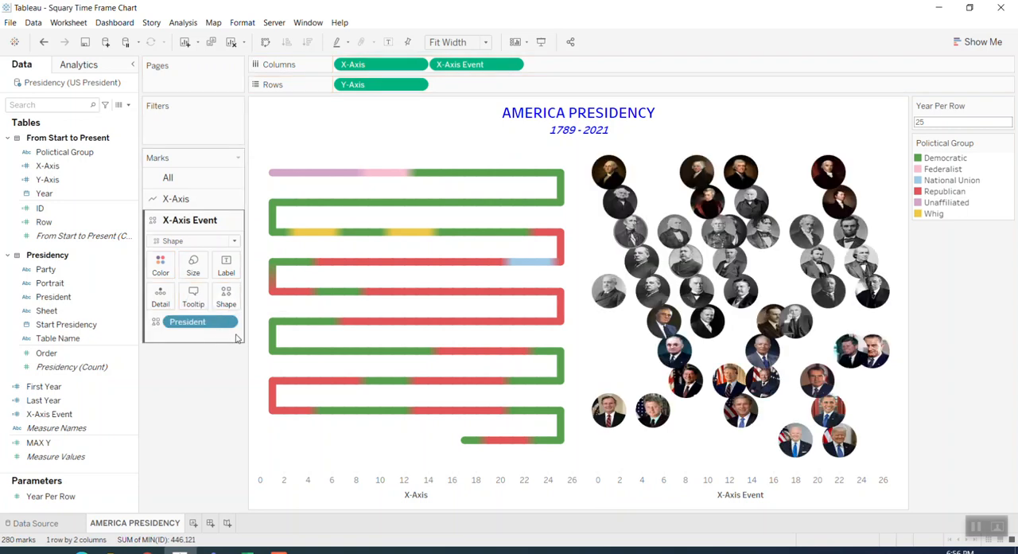
Load the US President PIX palette for the President shapes and apply one of its portraits to George Washington
left_click(226, 296)
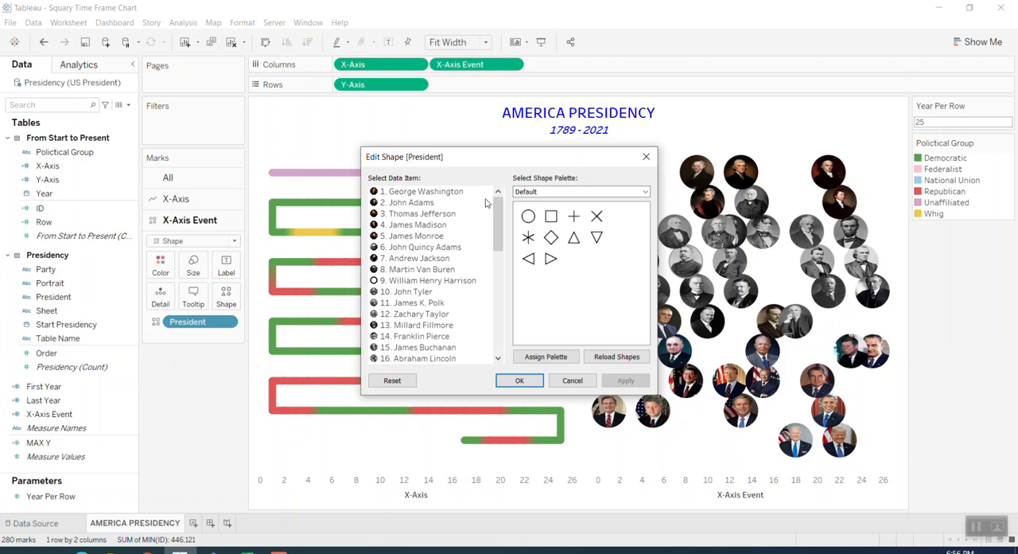
left_click(565, 192)
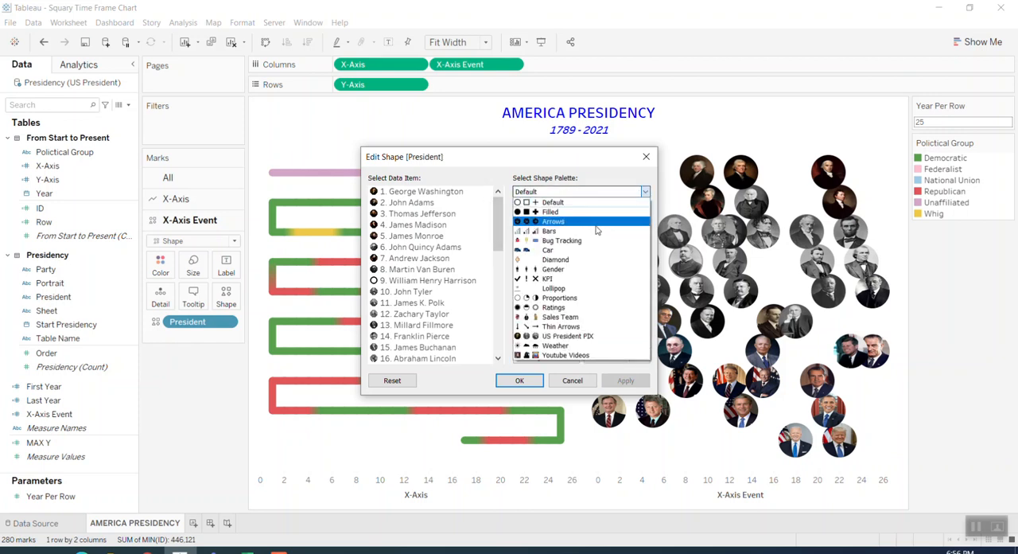
left_click(596, 336)
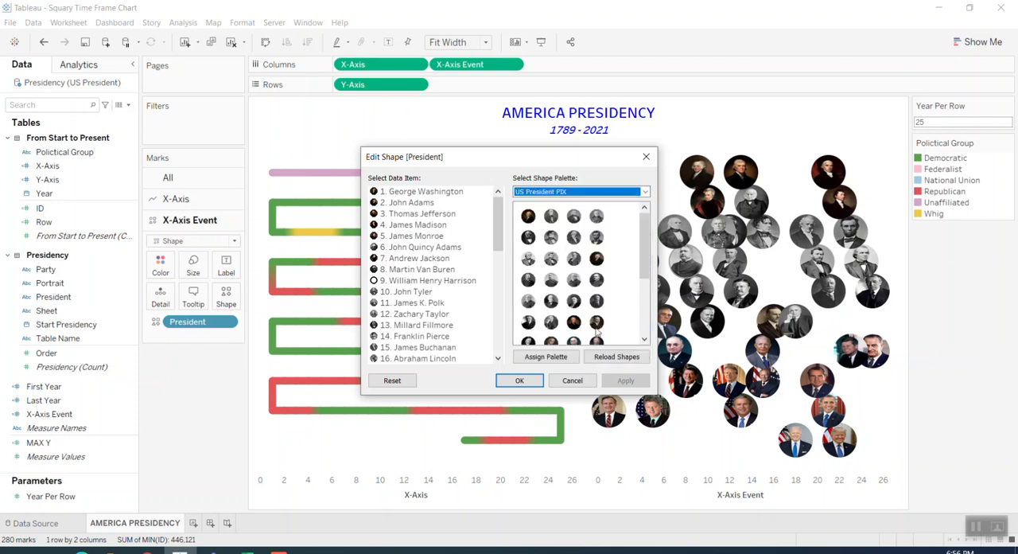
left_click(424, 192)
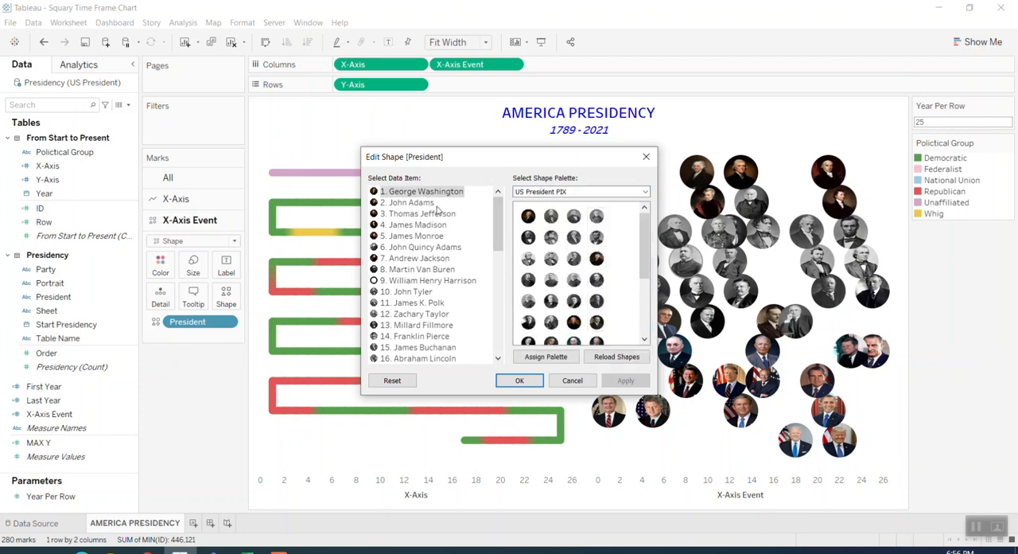
left_click(528, 236)
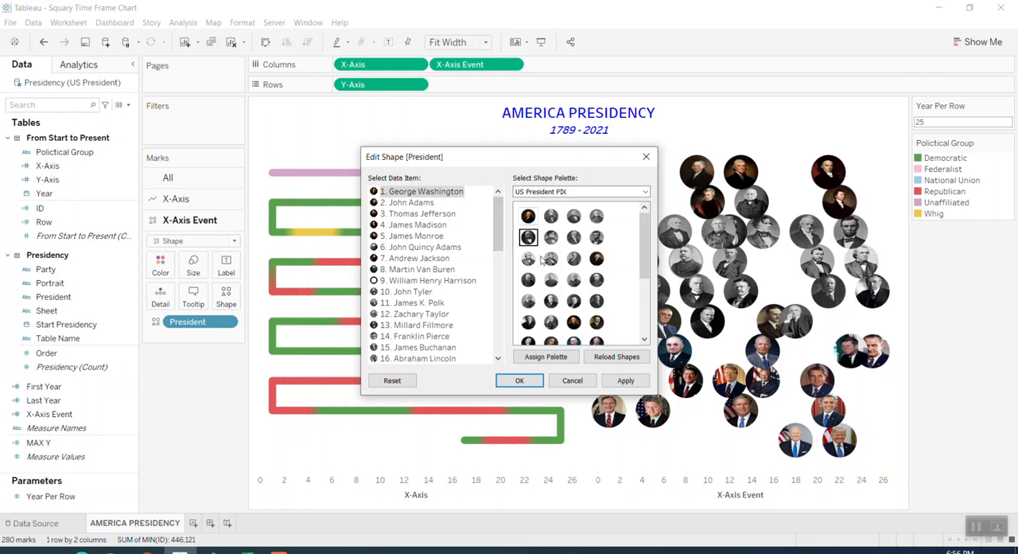
left_click(628, 383)
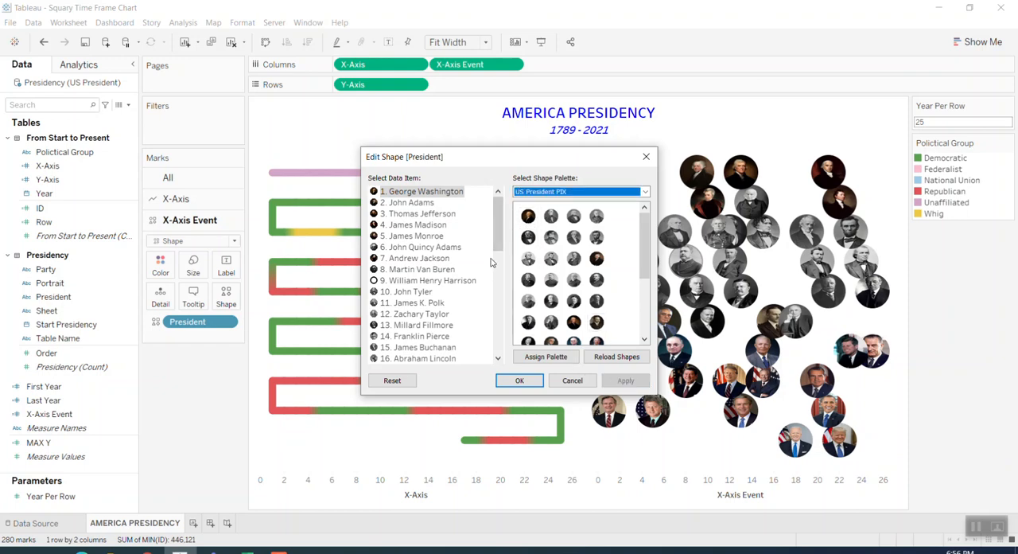
Assign Joe Biden his portrait from the US President PIX palette and apply the President shape assignments
left_click_drag(497, 227, 498, 334)
left_click(413, 359)
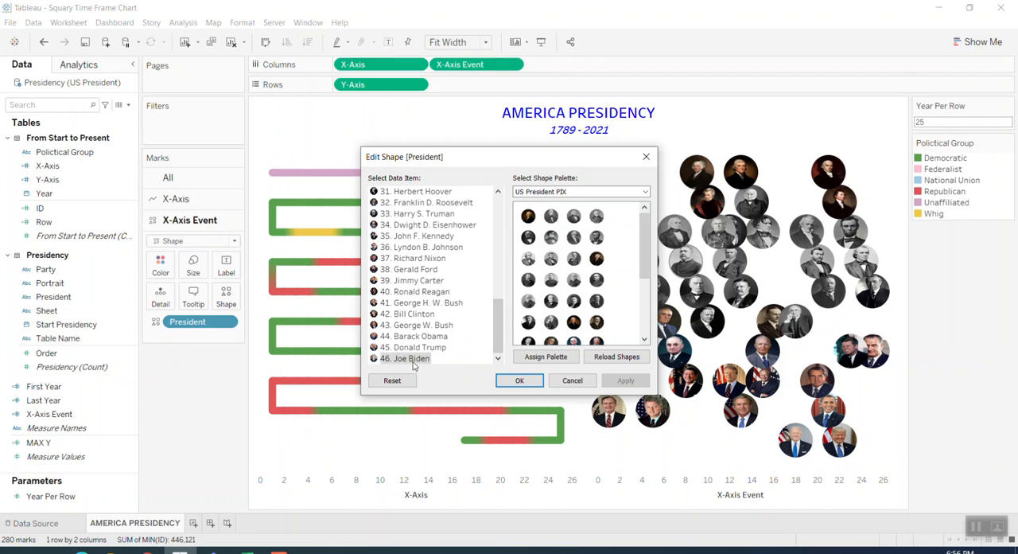
left_click_drag(645, 238, 645, 295)
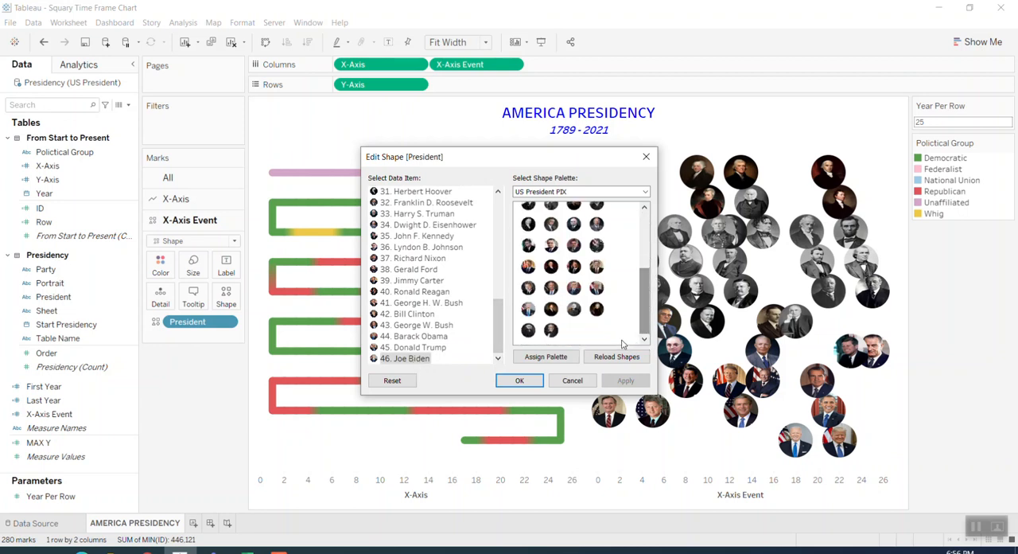
left_click(529, 308)
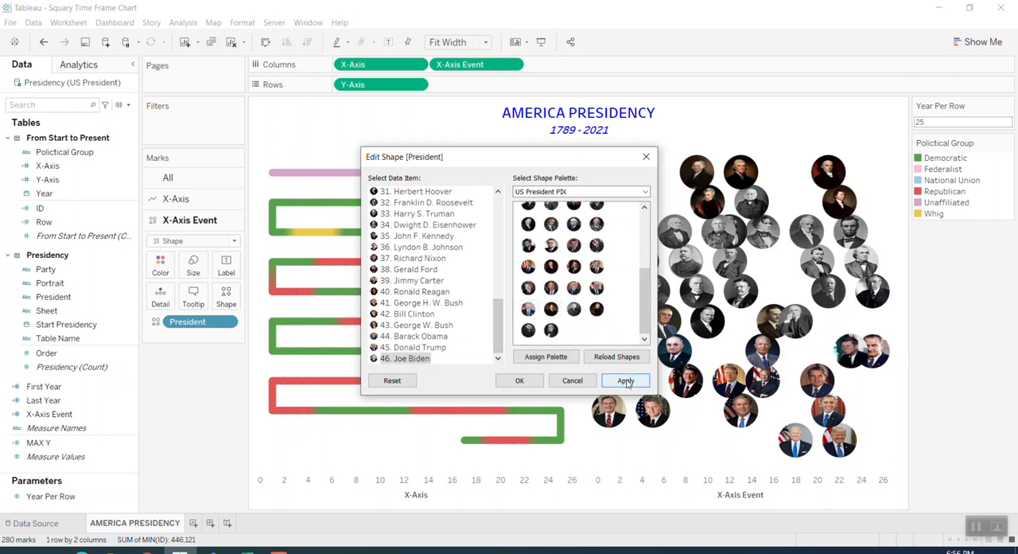
left_click(626, 381)
left_click(519, 380)
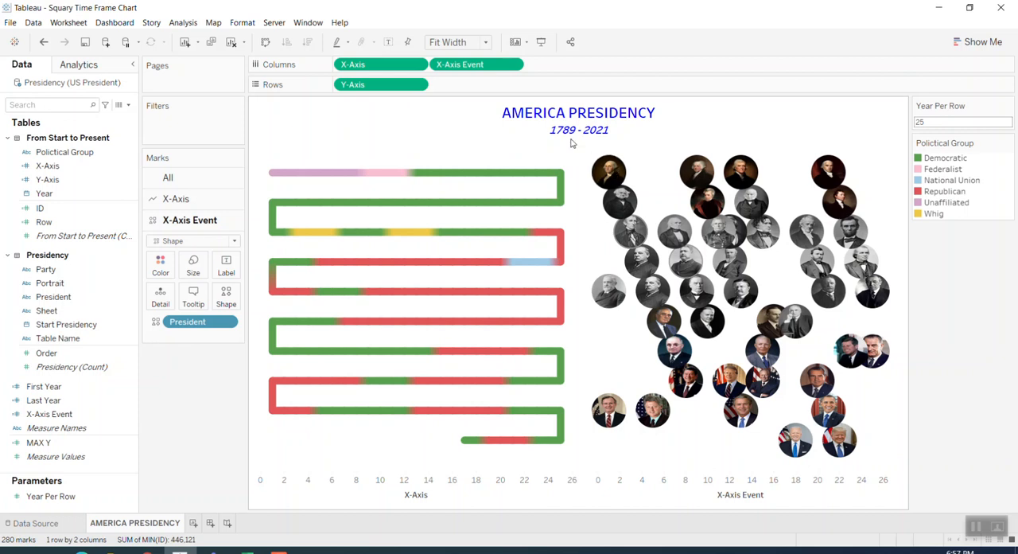
Overlay X-Axis Event on X-Axis as a dual axis so the portraits share the line chart's pane
left_click(513, 65)
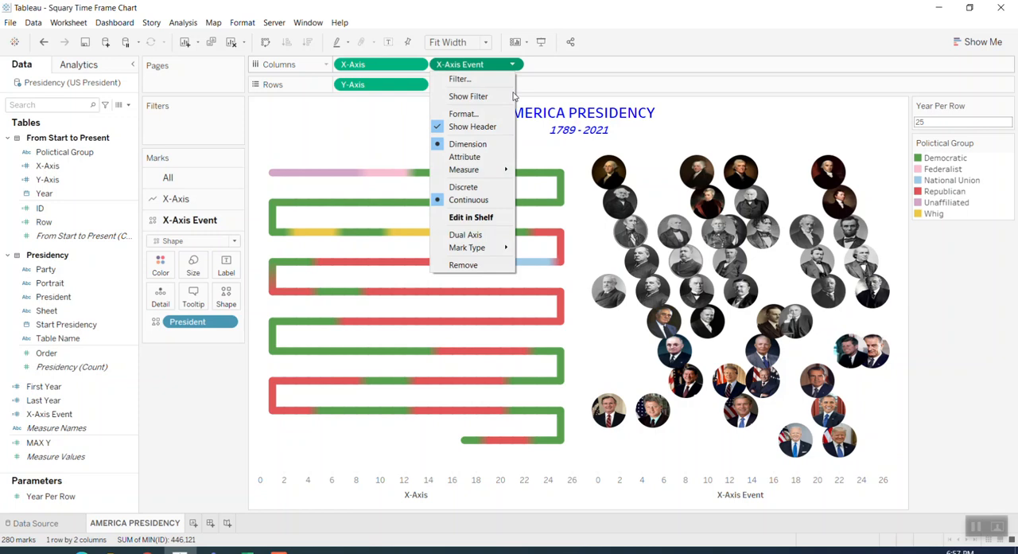
left_click(490, 234)
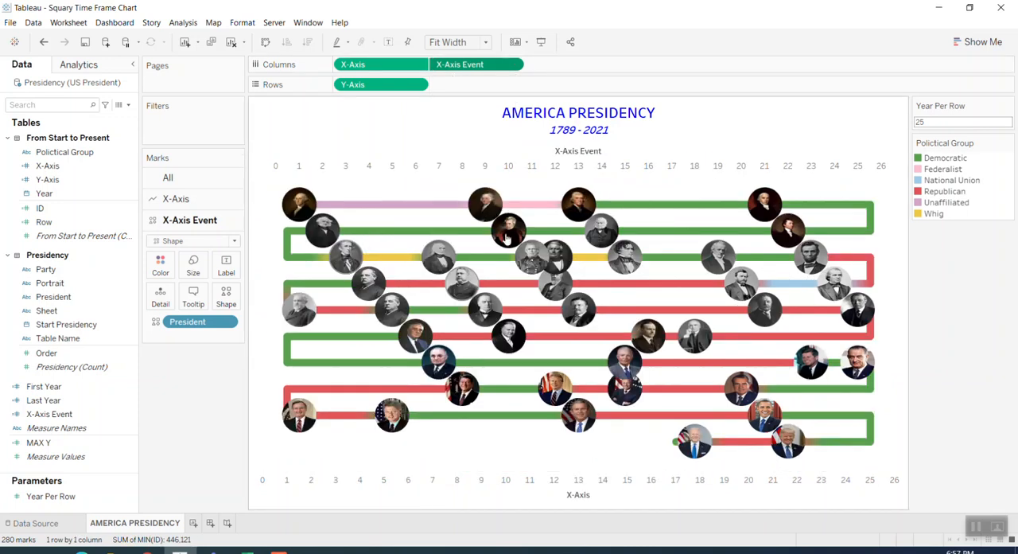
right_click(491, 68)
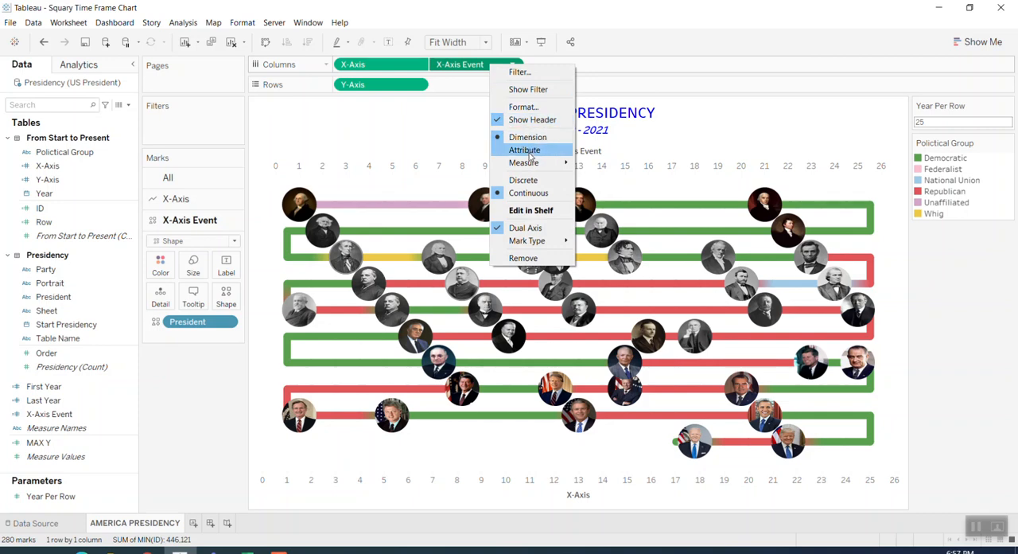
left_click(424, 70)
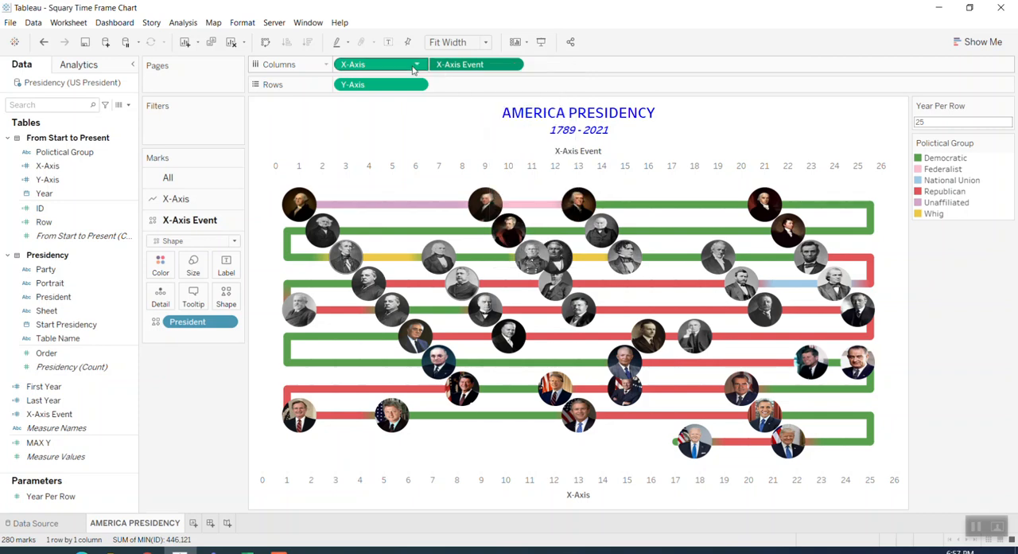
right_click(414, 70)
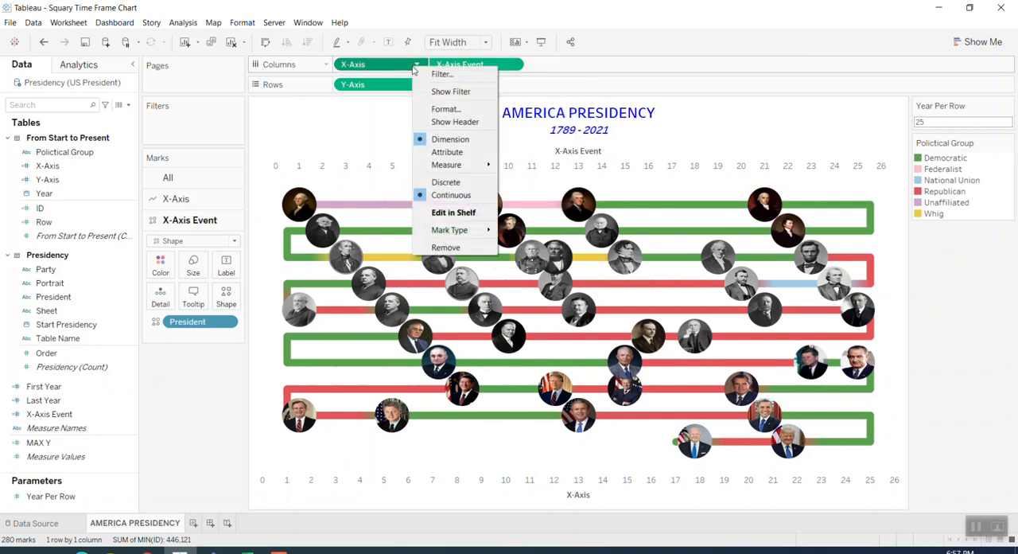
right_click(376, 86)
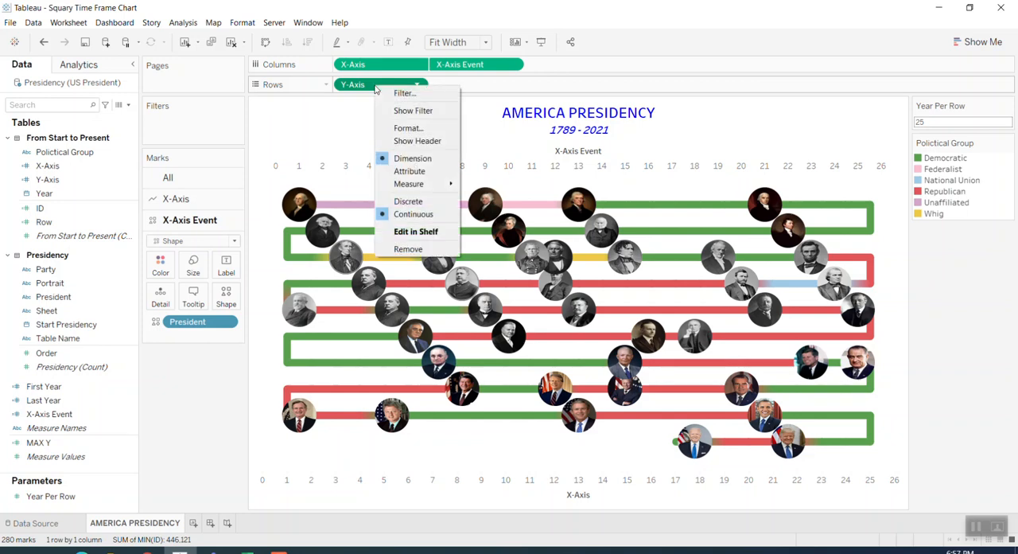
left_click(659, 57)
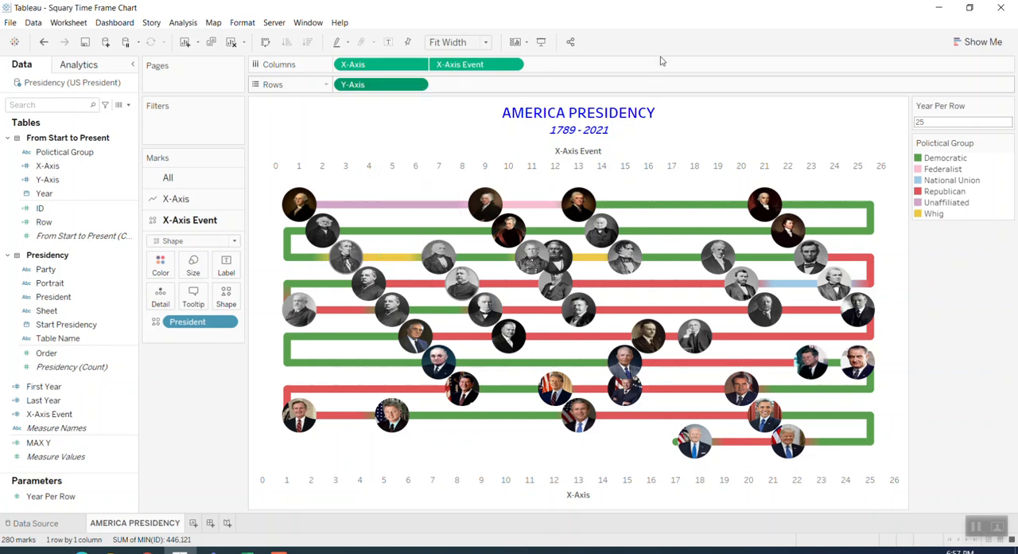
Hide the headers of the X-Axis and X-Axis Event axes
right_click(528, 485)
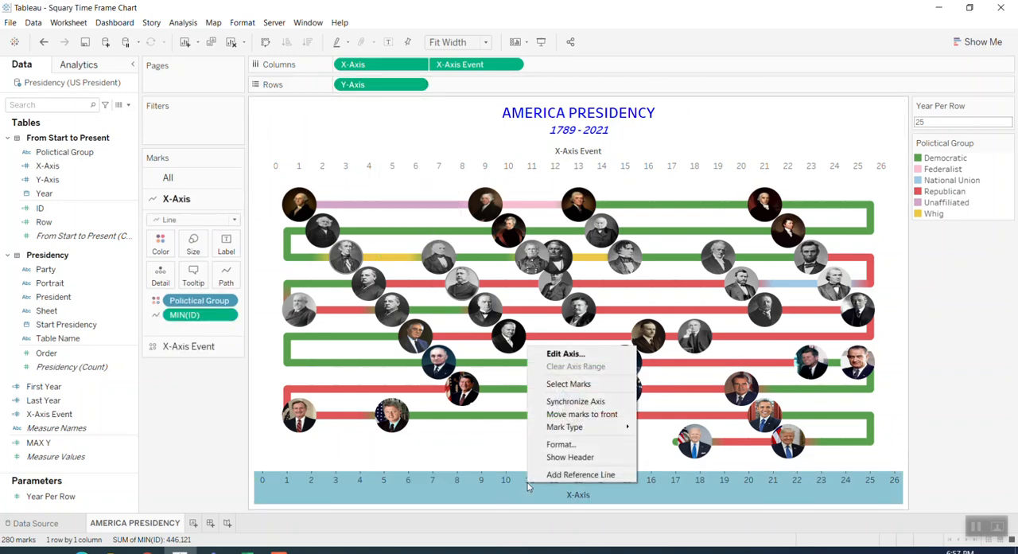
left_click(570, 457)
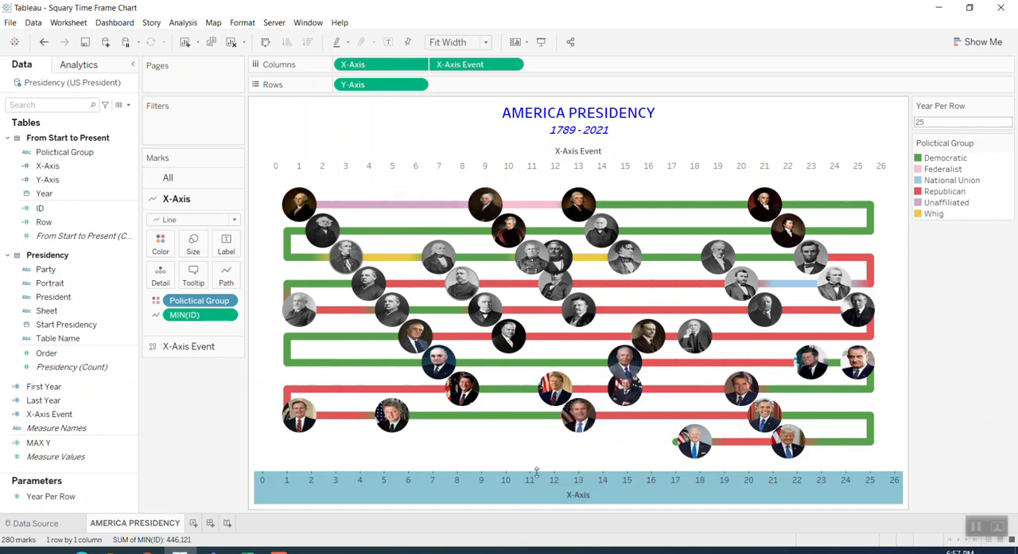
right_click(513, 490)
left_click(557, 459)
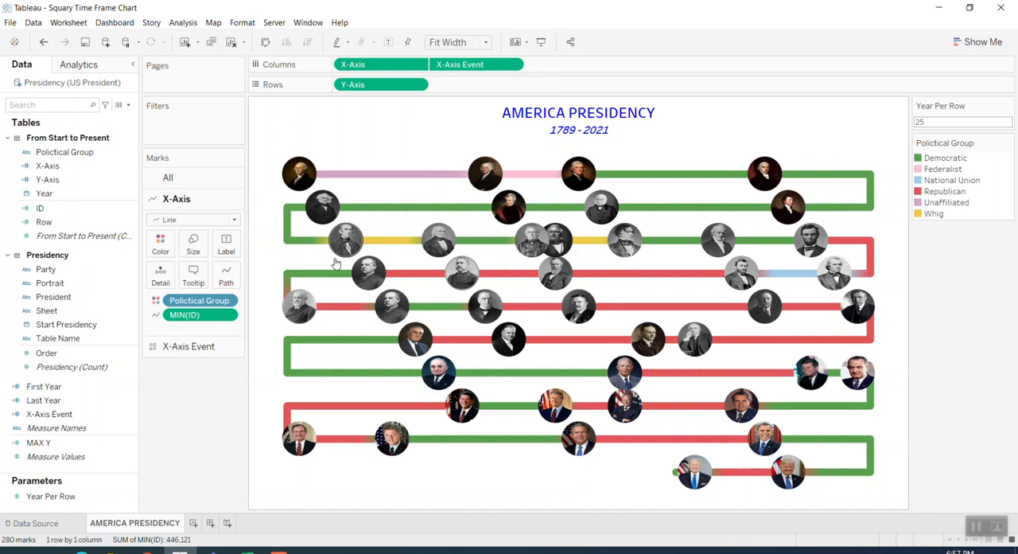
left_click(109, 180)
left_click(85, 156)
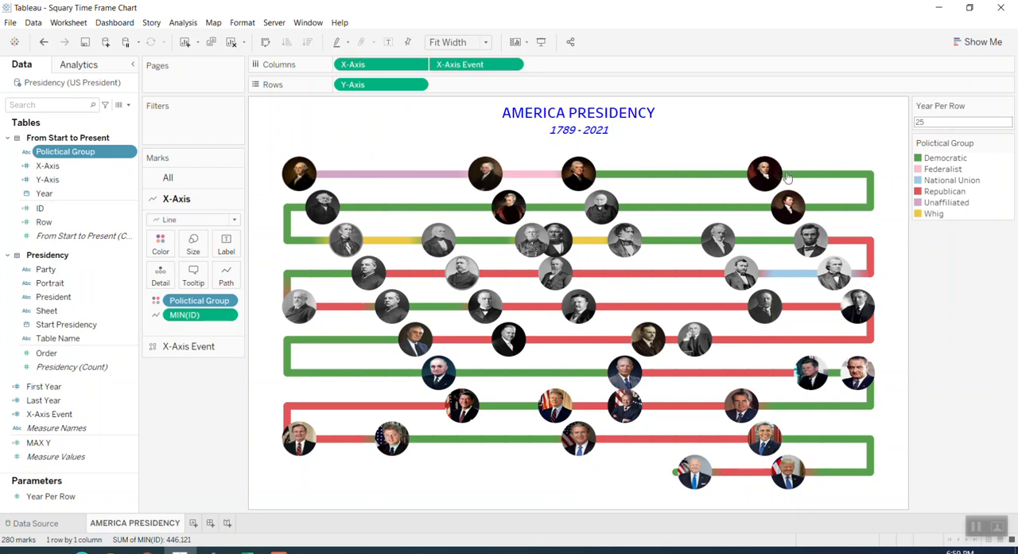
Set the Year Per Row parameter to 30
left_click(51, 496)
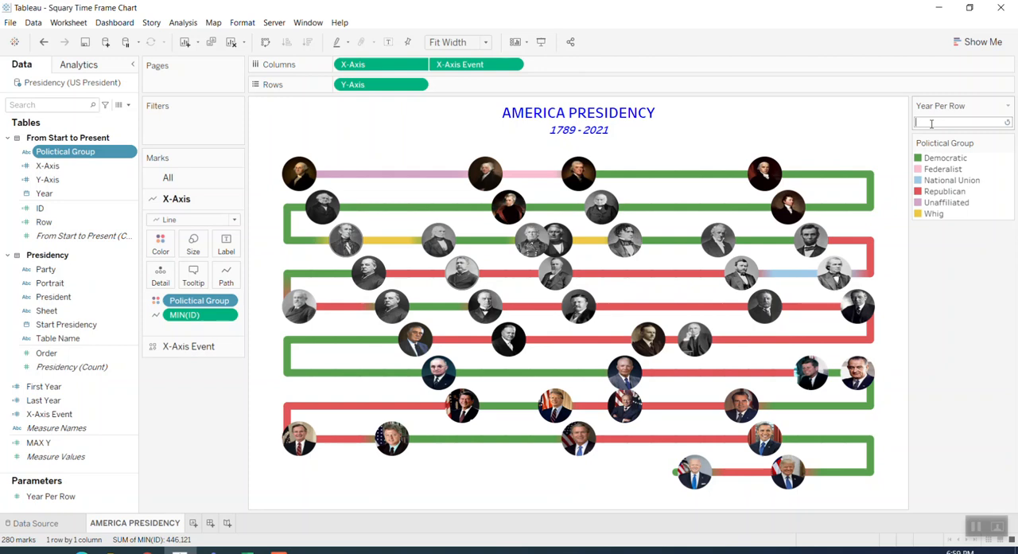
key("Return")
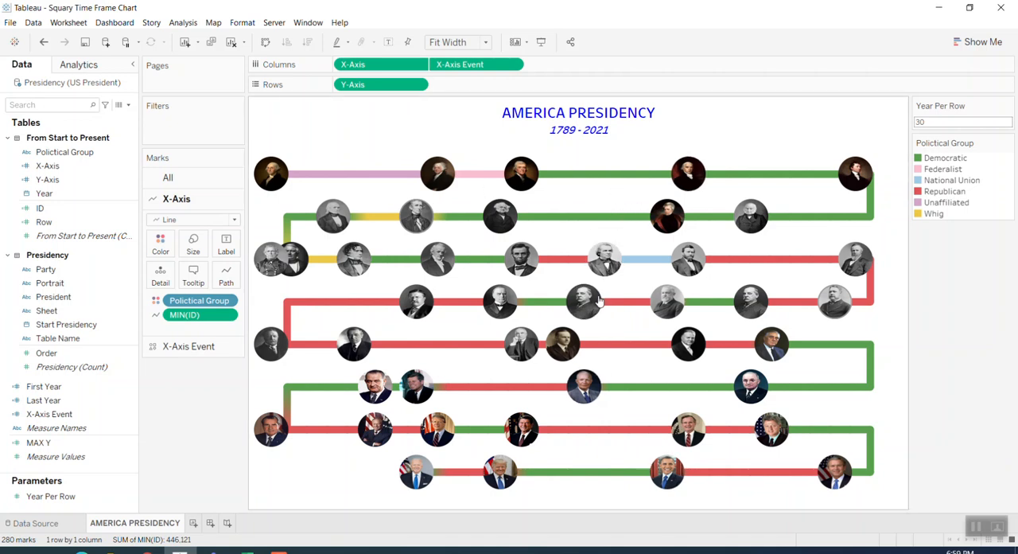
Set the Year Per Row parameter to 40 to lengthen each row of the timeline
left_click_drag(962, 123, 899, 125)
type("40")
key("Return")
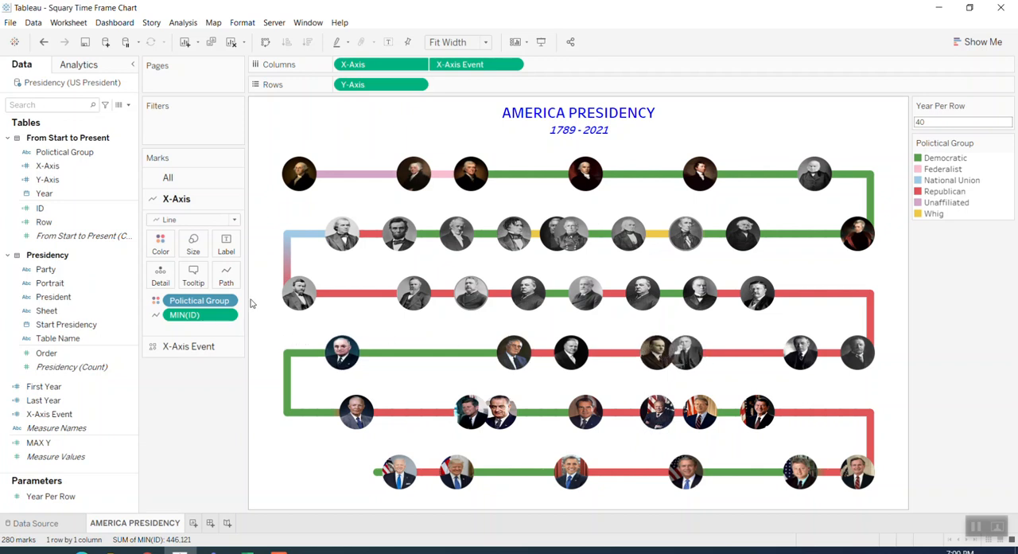
Add President as a label on the X-Axis Event marks
left_click(189, 346)
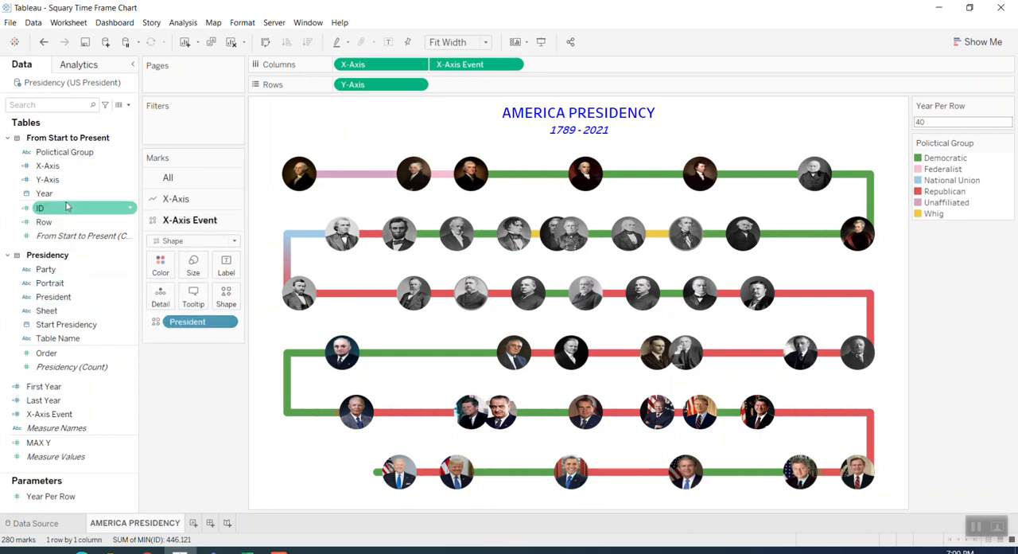
left_click_drag(53, 297, 225, 266)
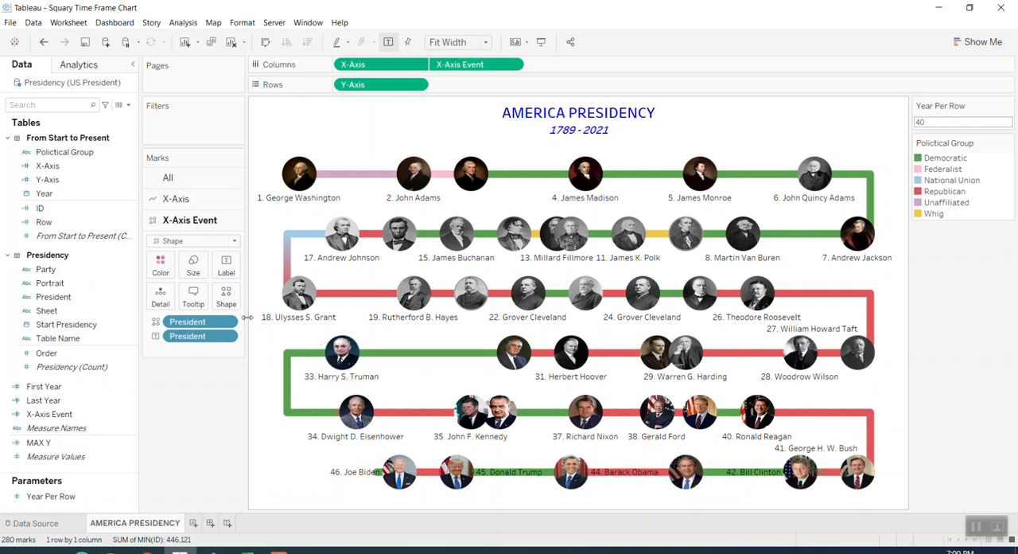
Make the President label text of the X-Axis Event marks bold
left_click(227, 270)
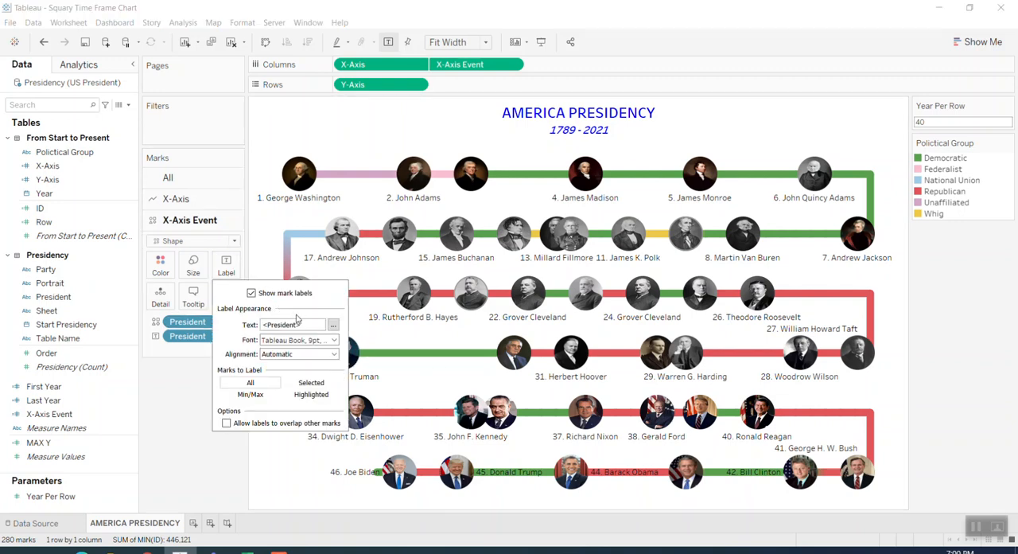
left_click(335, 326)
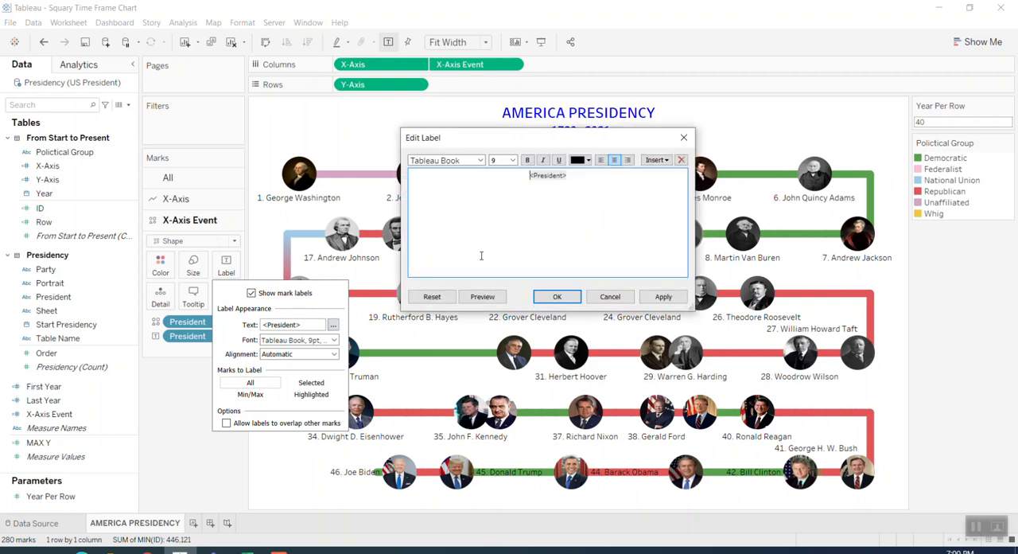
left_click_drag(581, 177, 486, 177)
left_click(579, 163)
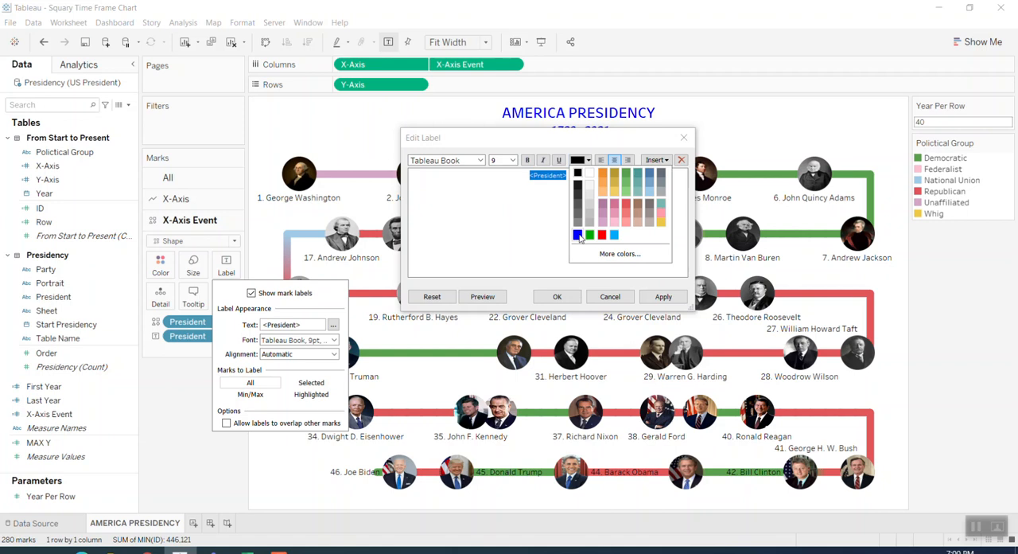
left_click(519, 219)
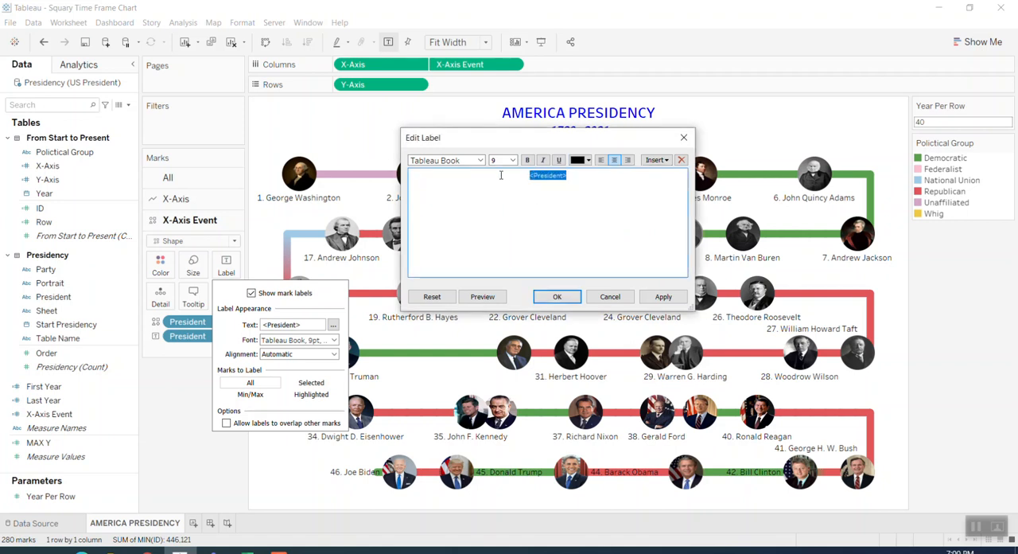
left_click(527, 160)
left_click(663, 296)
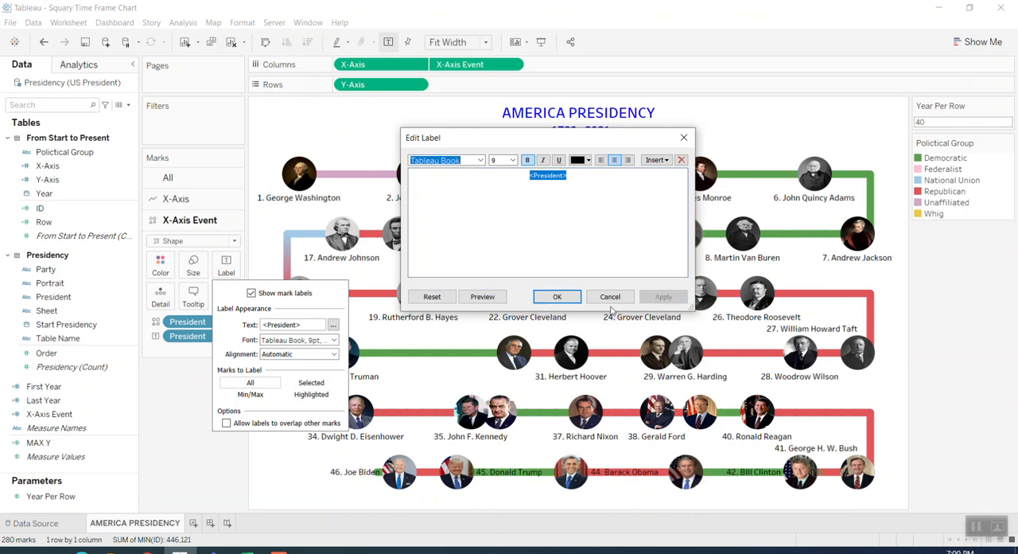
left_click(564, 299)
left_click(291, 454)
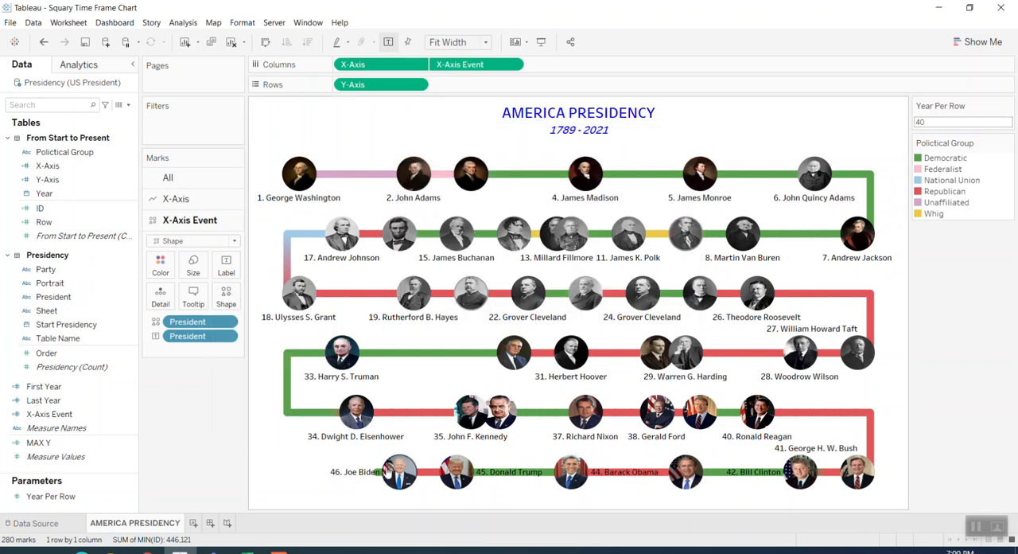